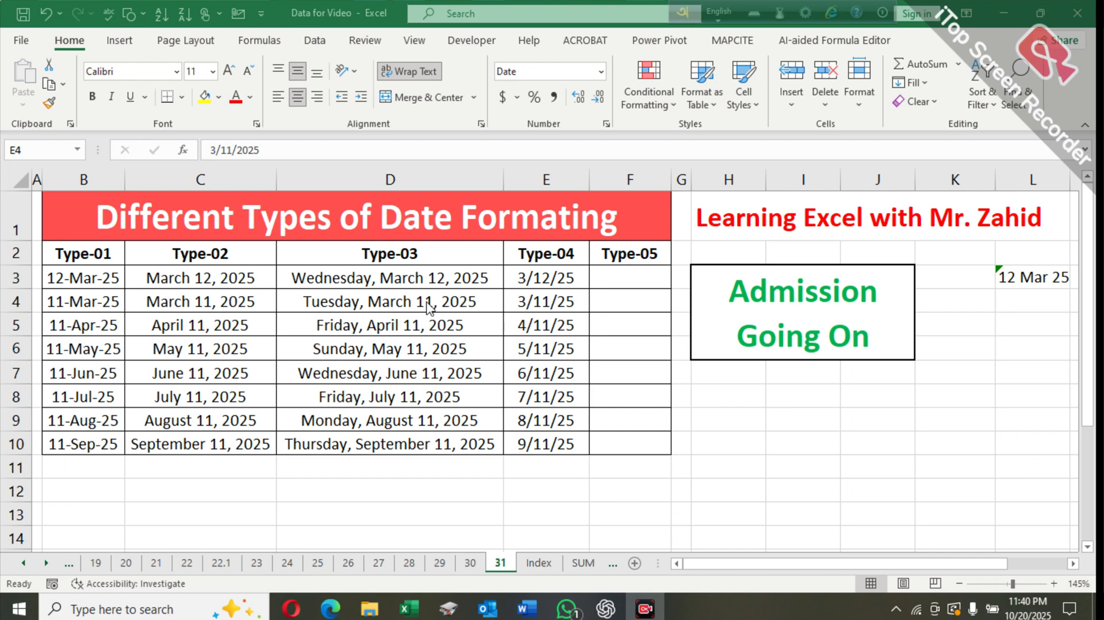
click(107, 283)
click(178, 277)
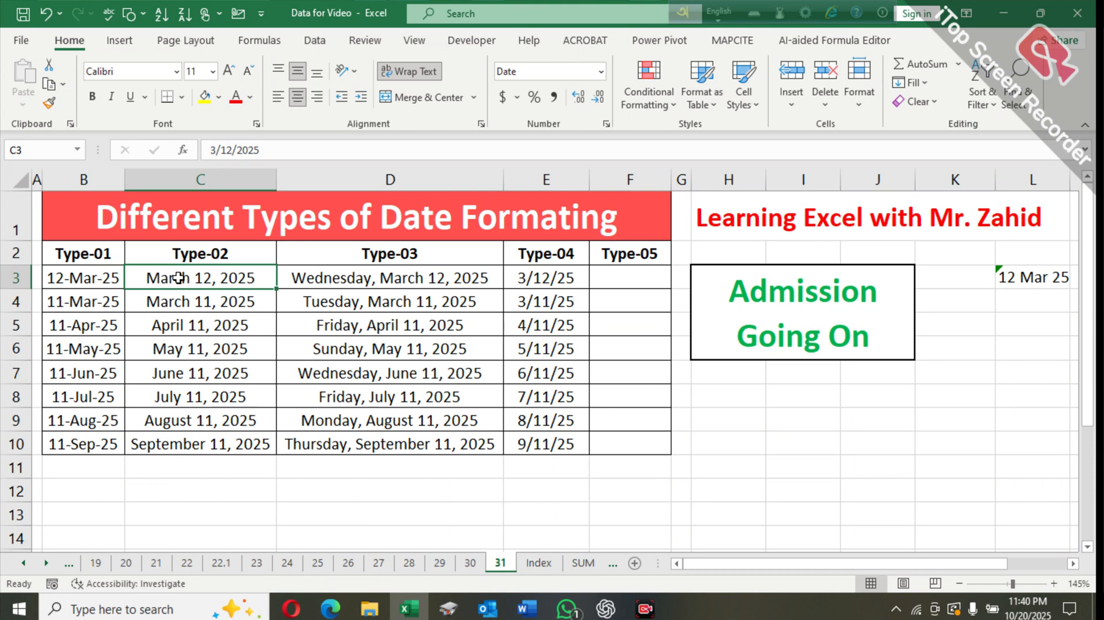
click(334, 281)
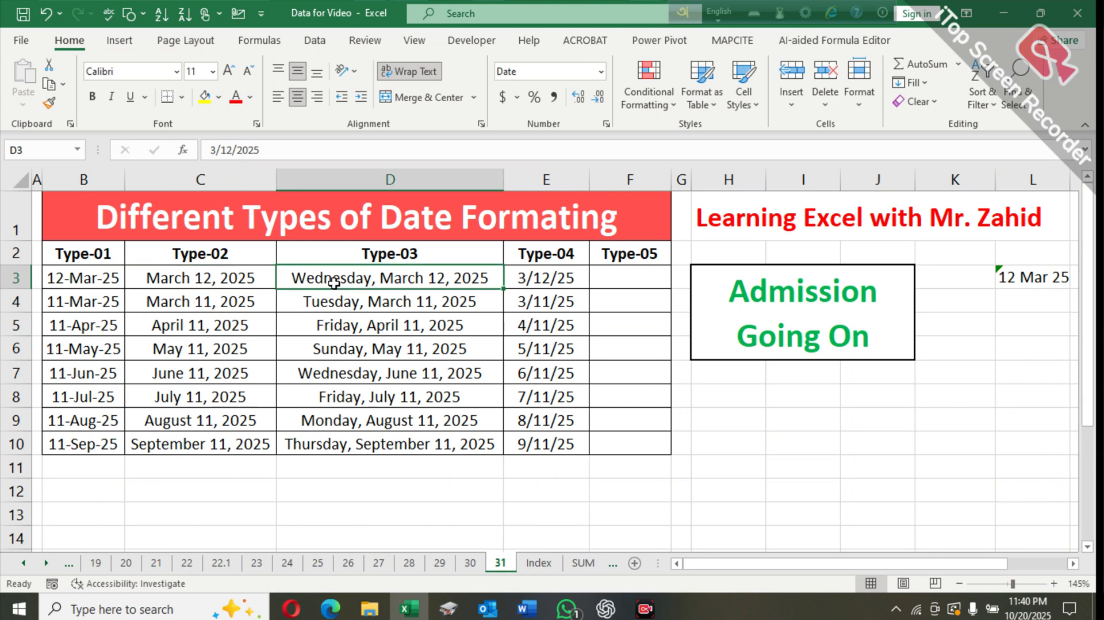
click(367, 332)
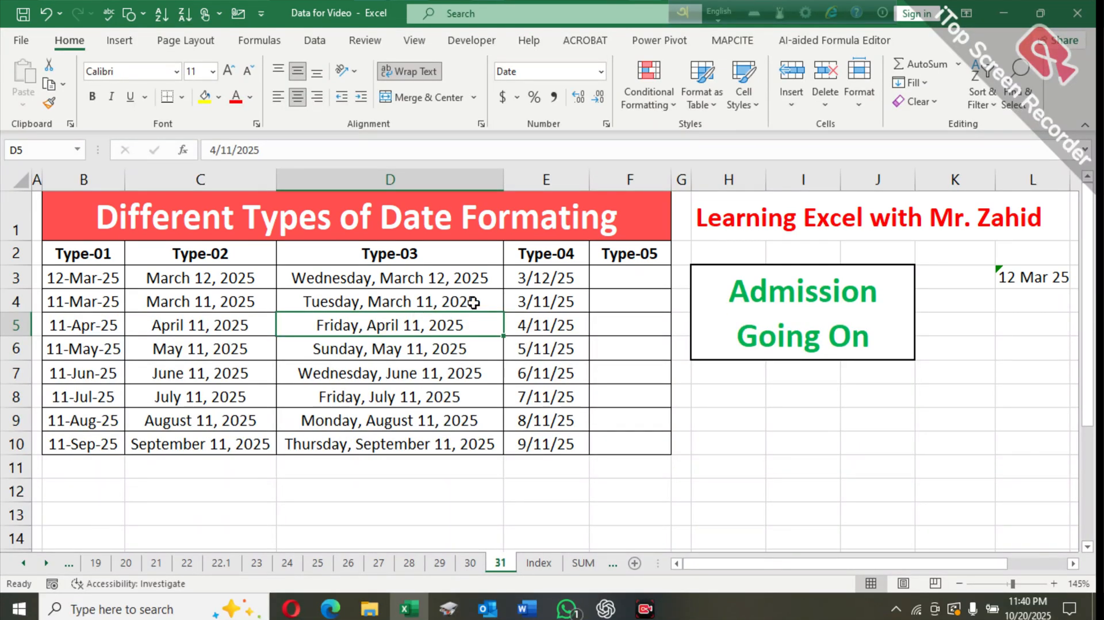
Format the Type-04 dates in E3:E10 with the date type "March 14, 2012"
click(542, 275)
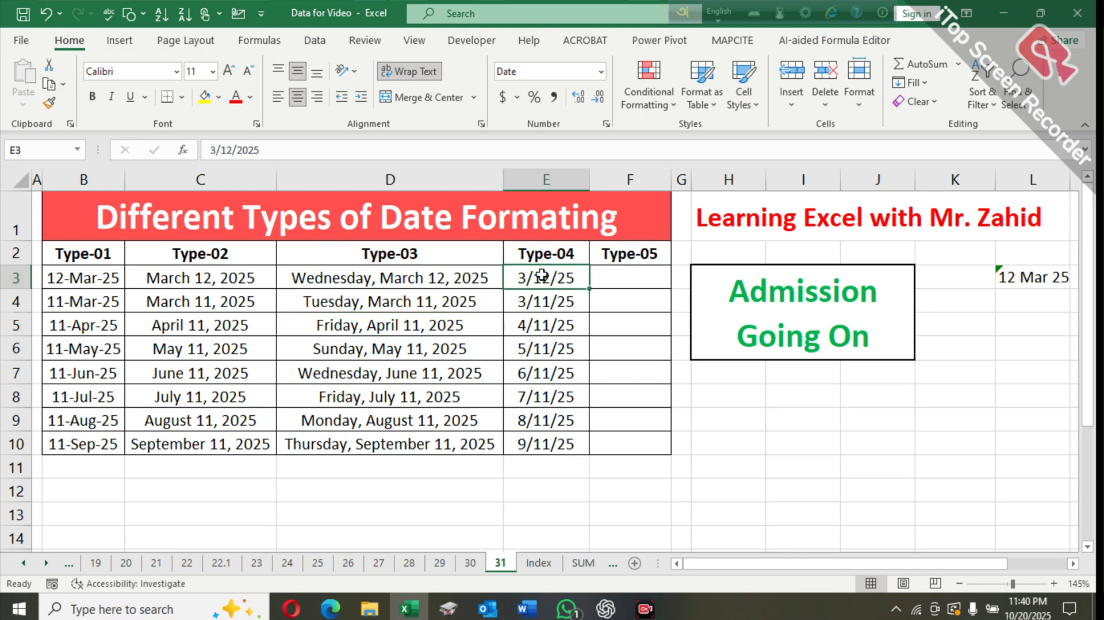
key(shift+Down)
key(shift+Down)
key(shift+Down)
key(shift+Down)
key(shift+Down)
key(shift+Down)
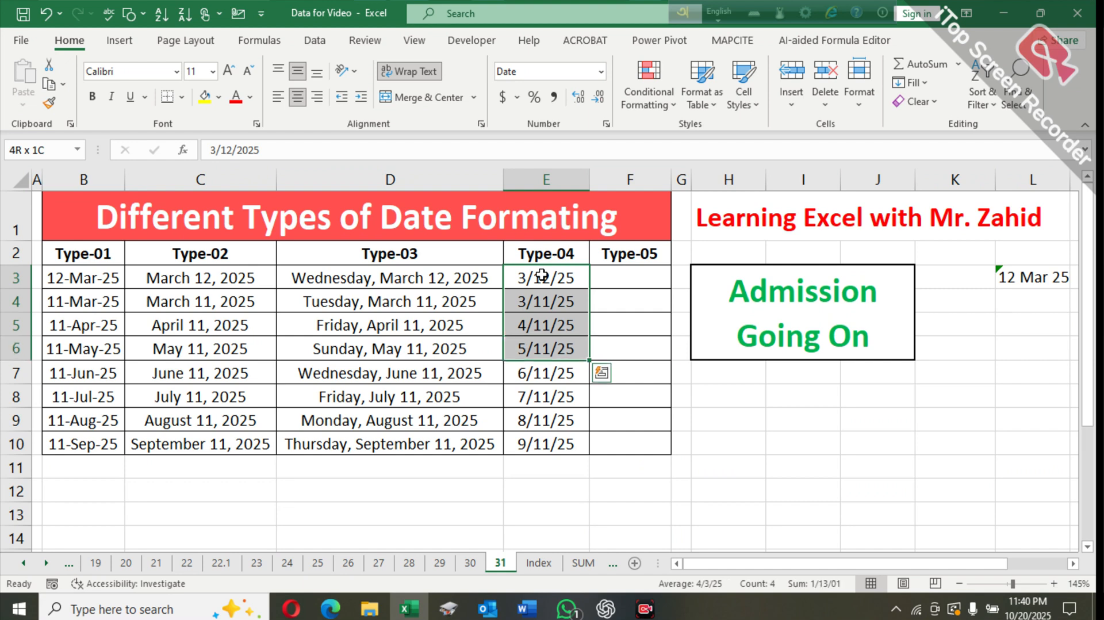
key(shift+Down)
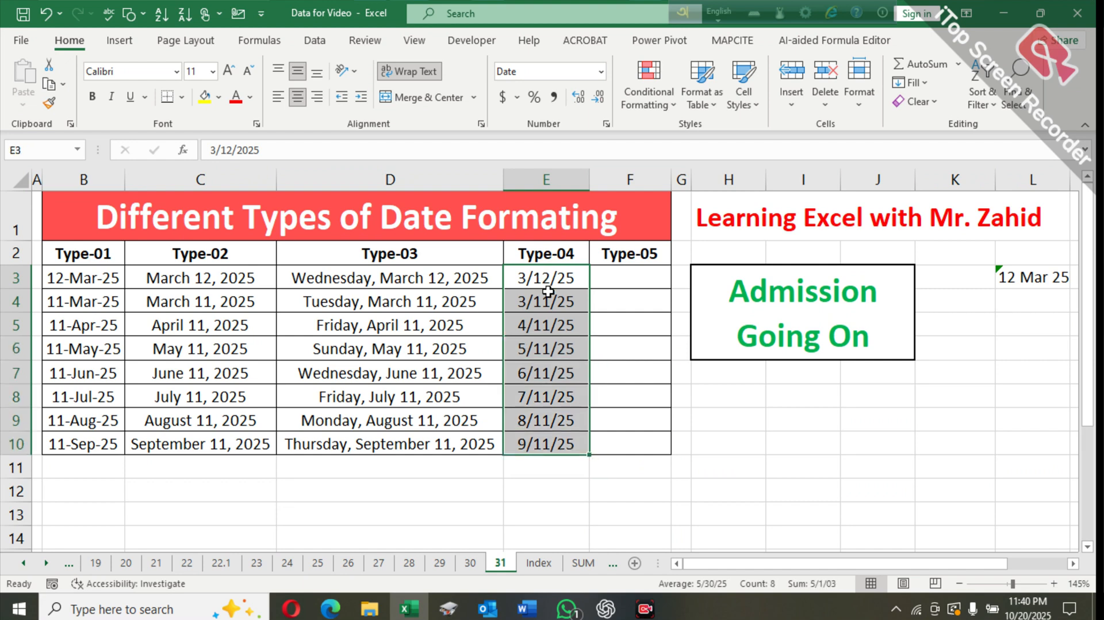
right_click(548, 296)
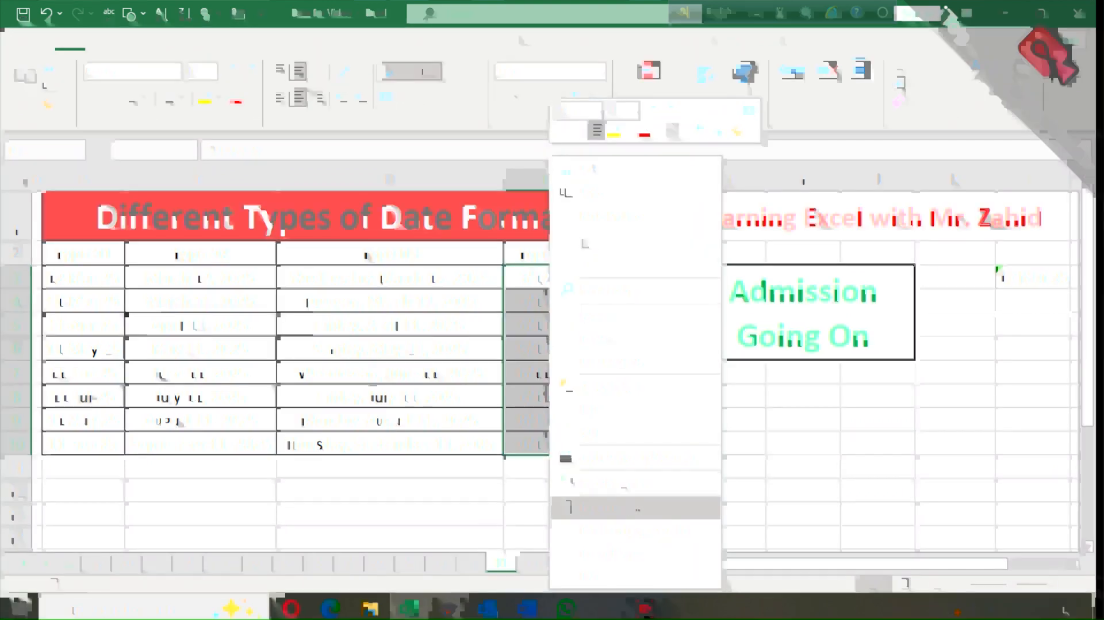
click(618, 509)
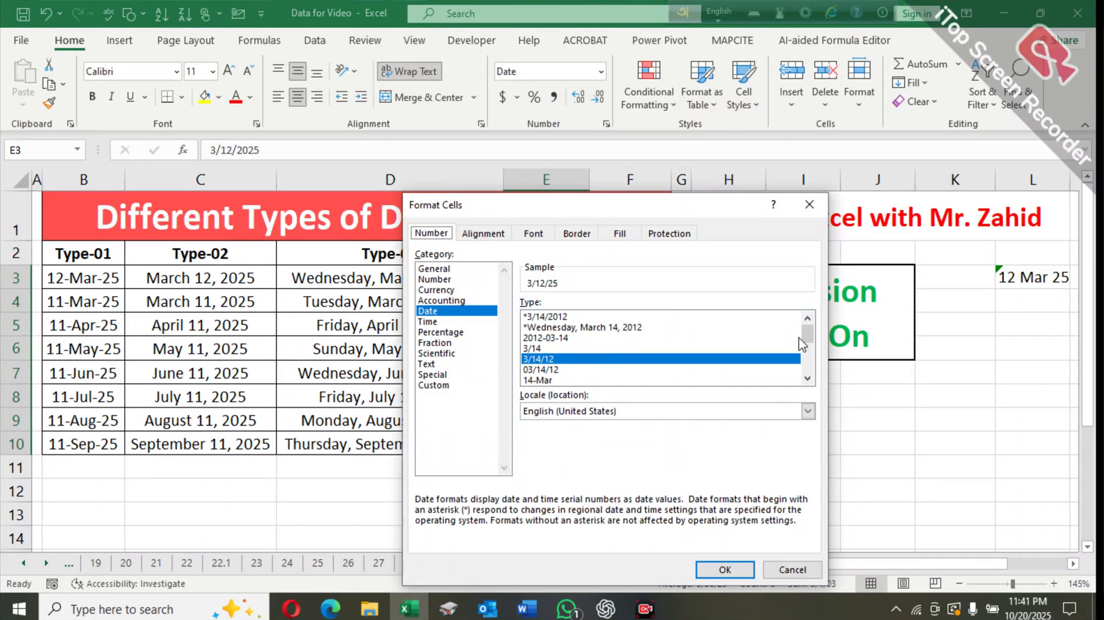
click(563, 339)
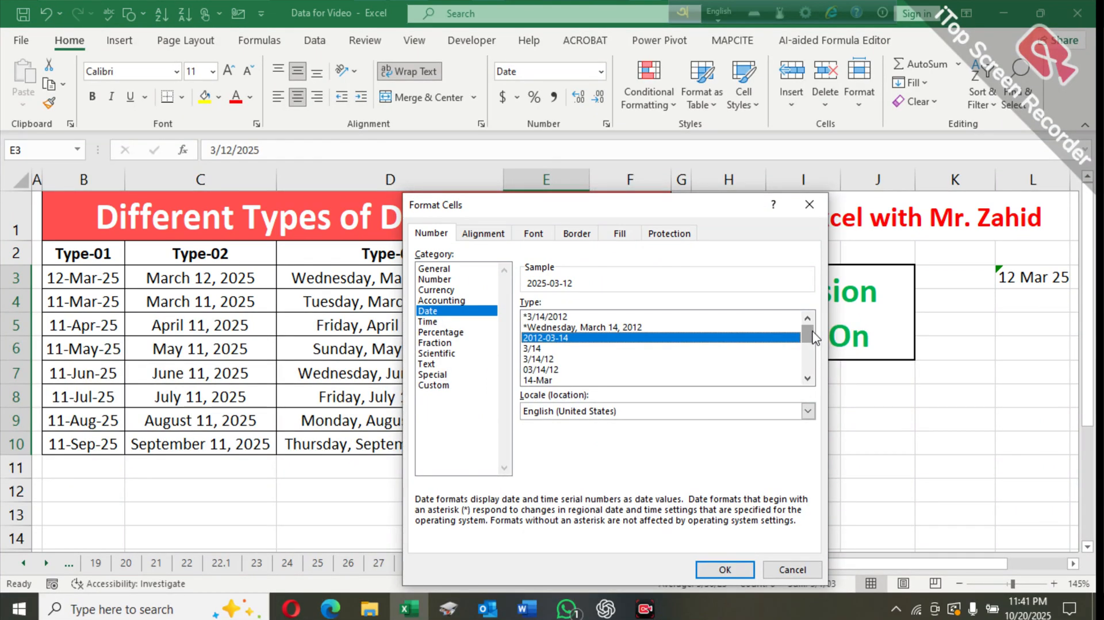
drag(808, 334, 794, 350)
click(566, 371)
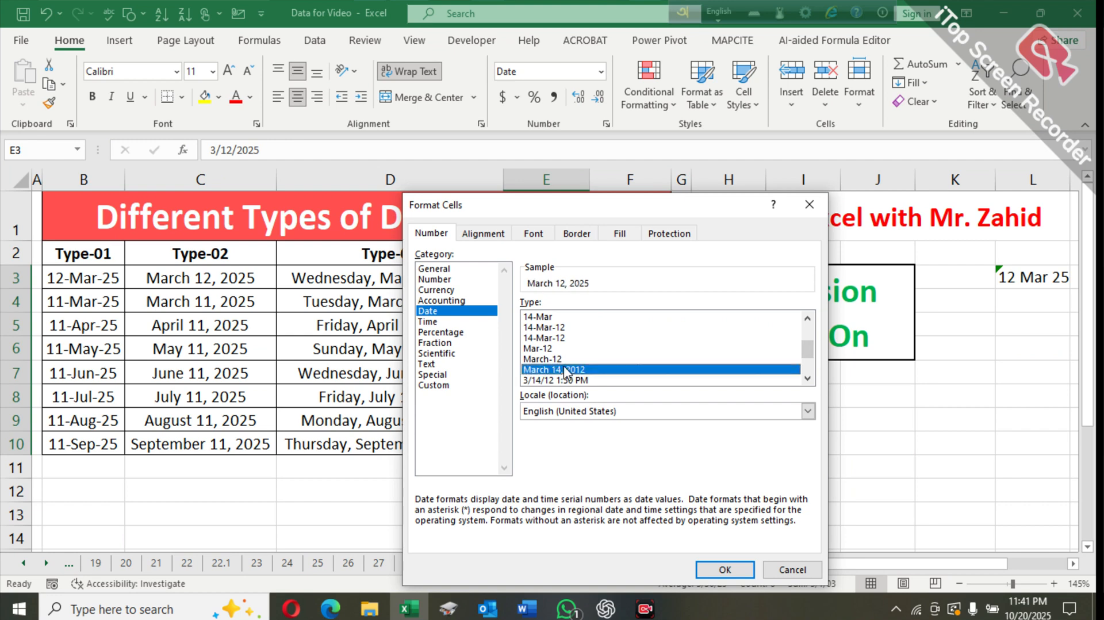
key(Return)
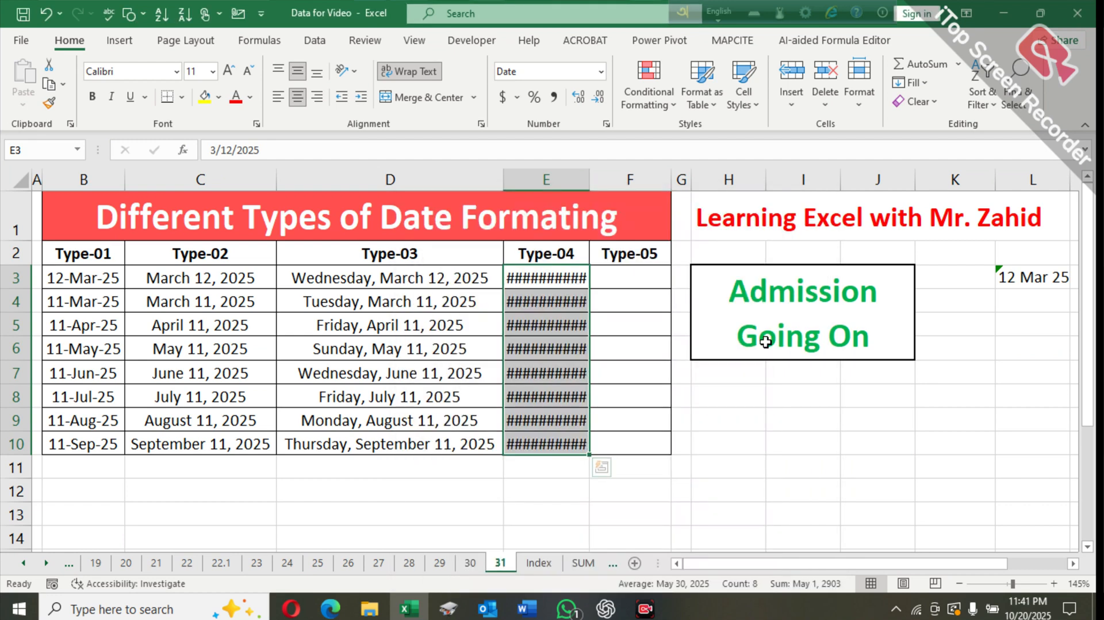
Widen column E to fit the long dates under Type-04
click(636, 275)
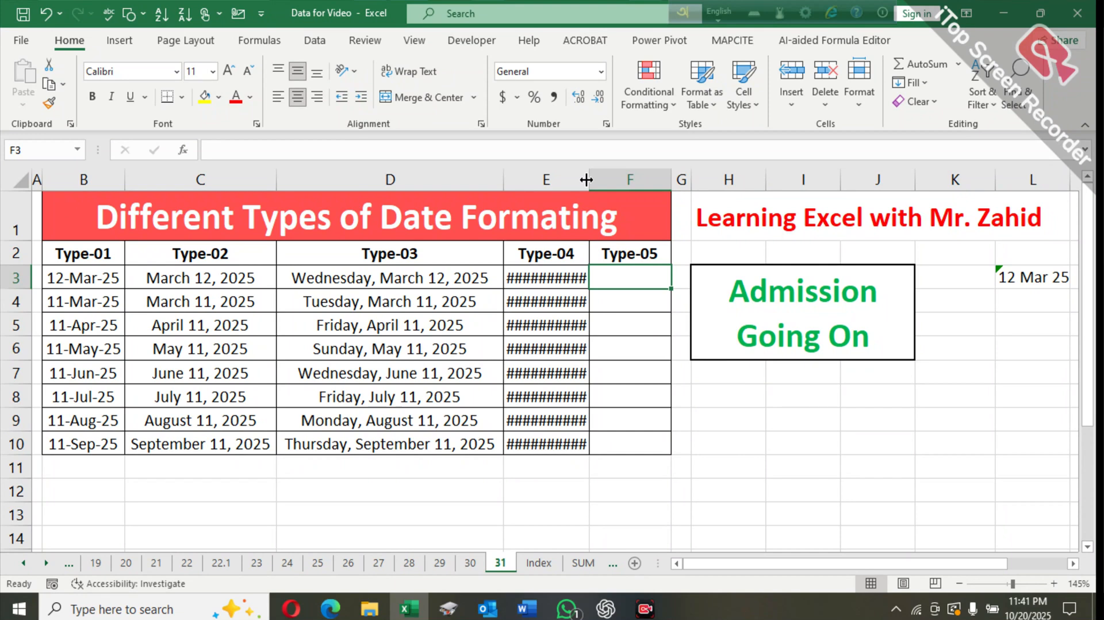
double_click(589, 179)
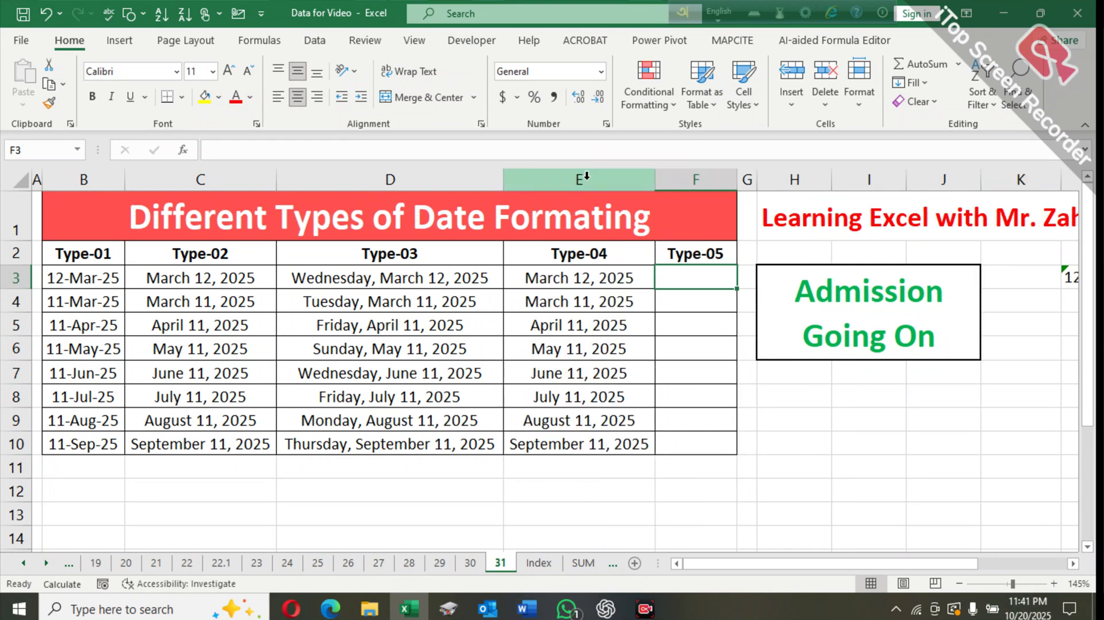
click(582, 277)
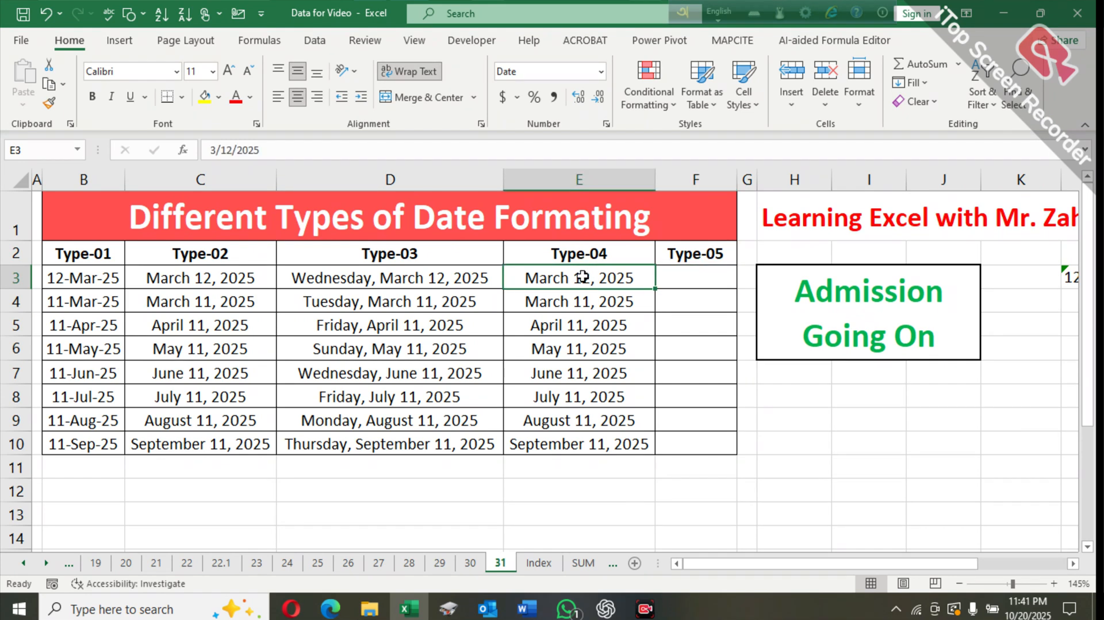
Copy the date format of cell B3 onto the Type-04 dates in E3:E10 with Format Painter
click(95, 310)
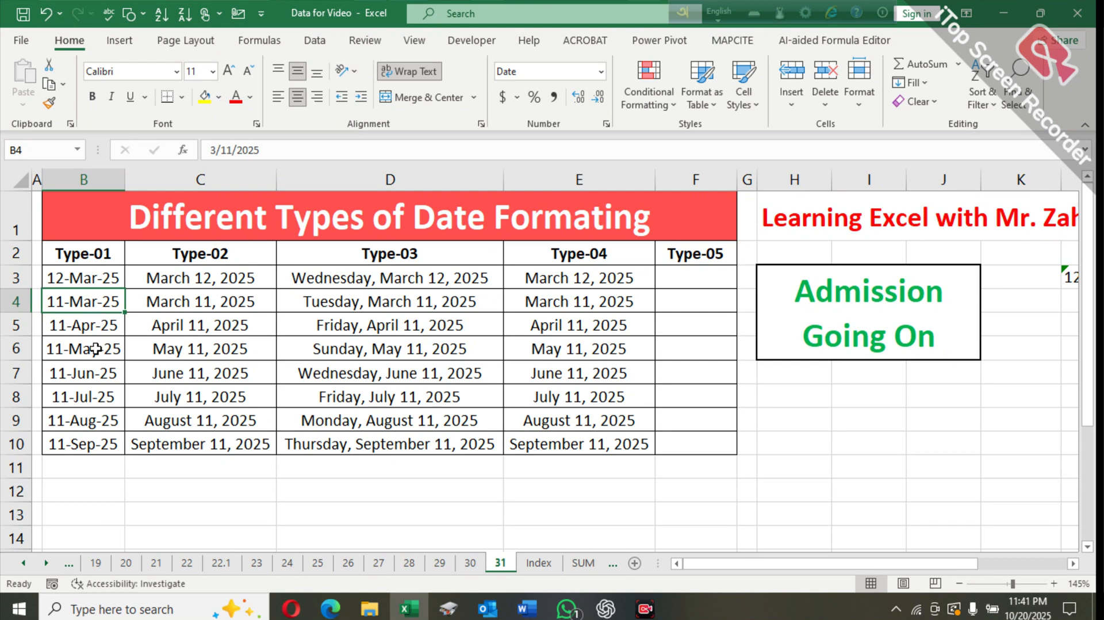
click(99, 348)
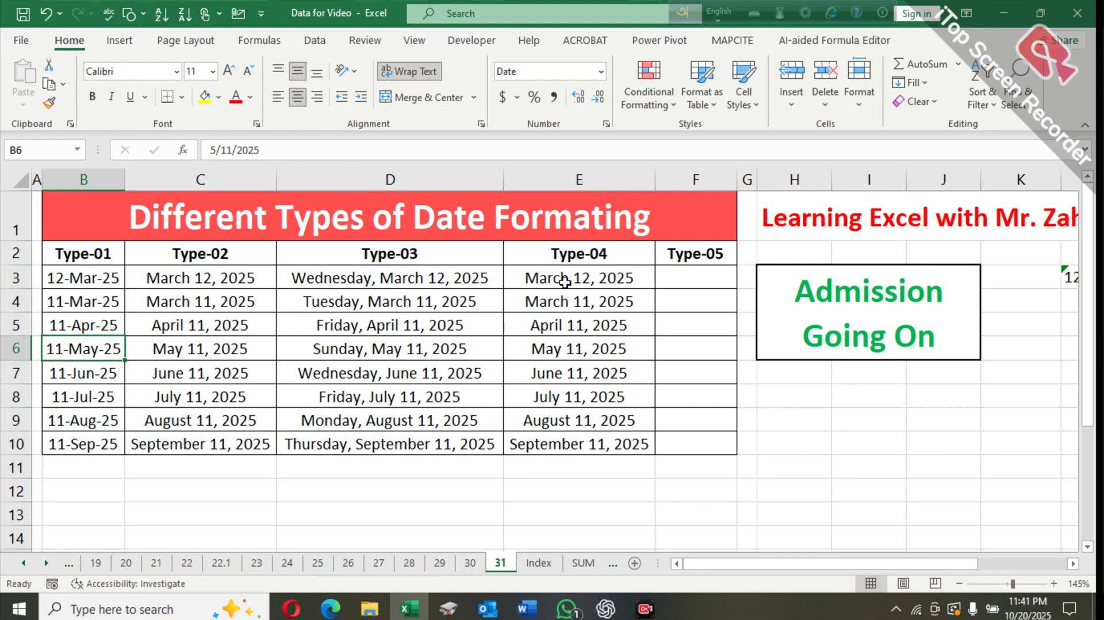
click(92, 275)
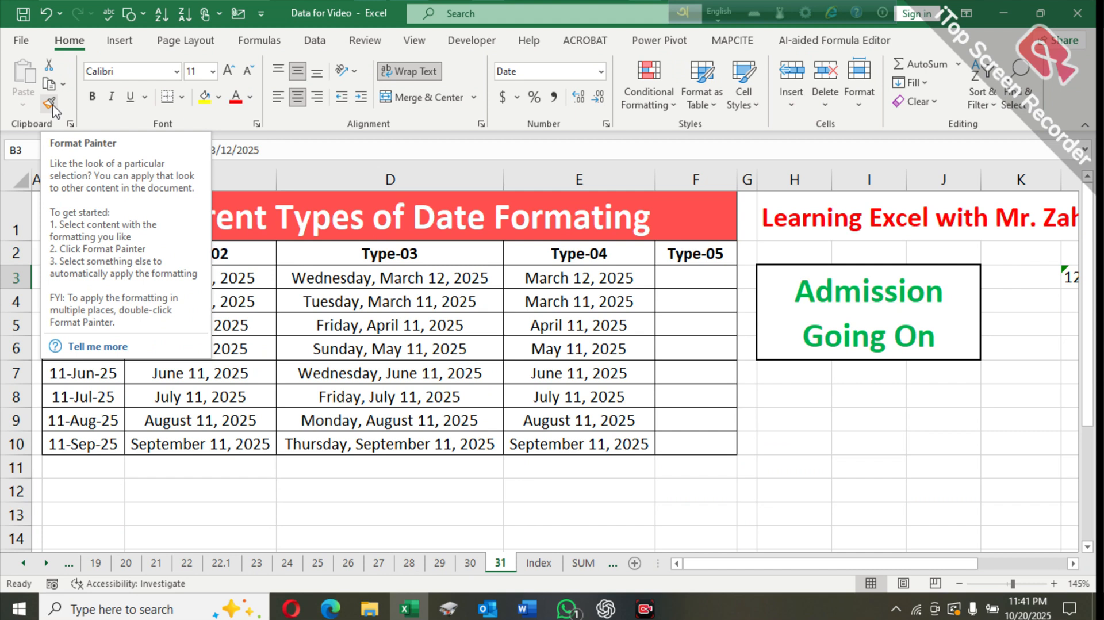
click(50, 106)
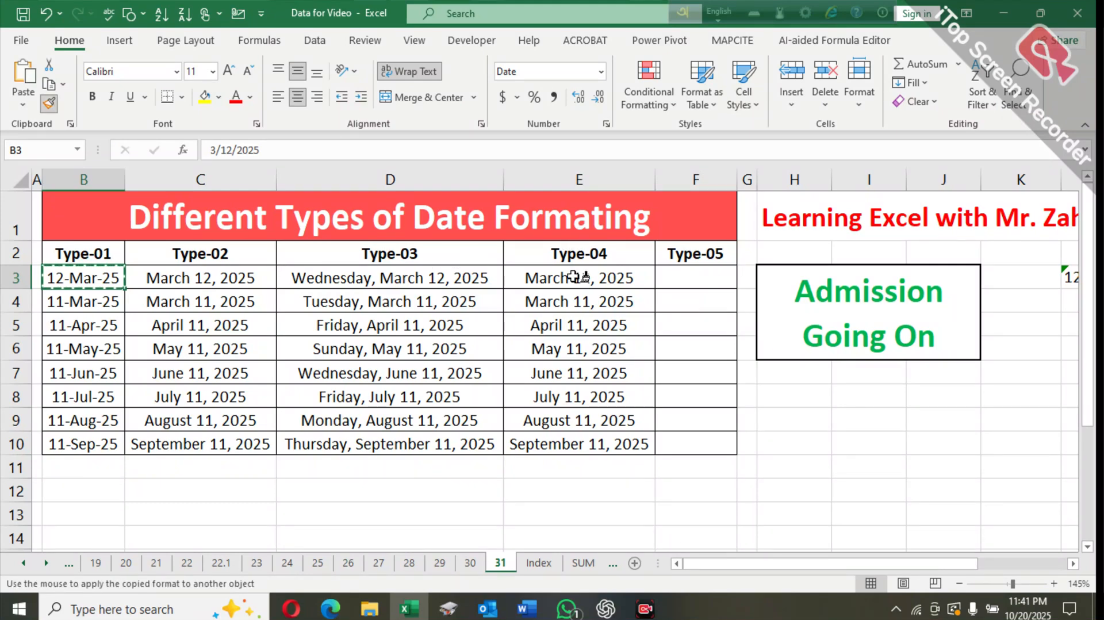
drag(573, 275, 574, 435)
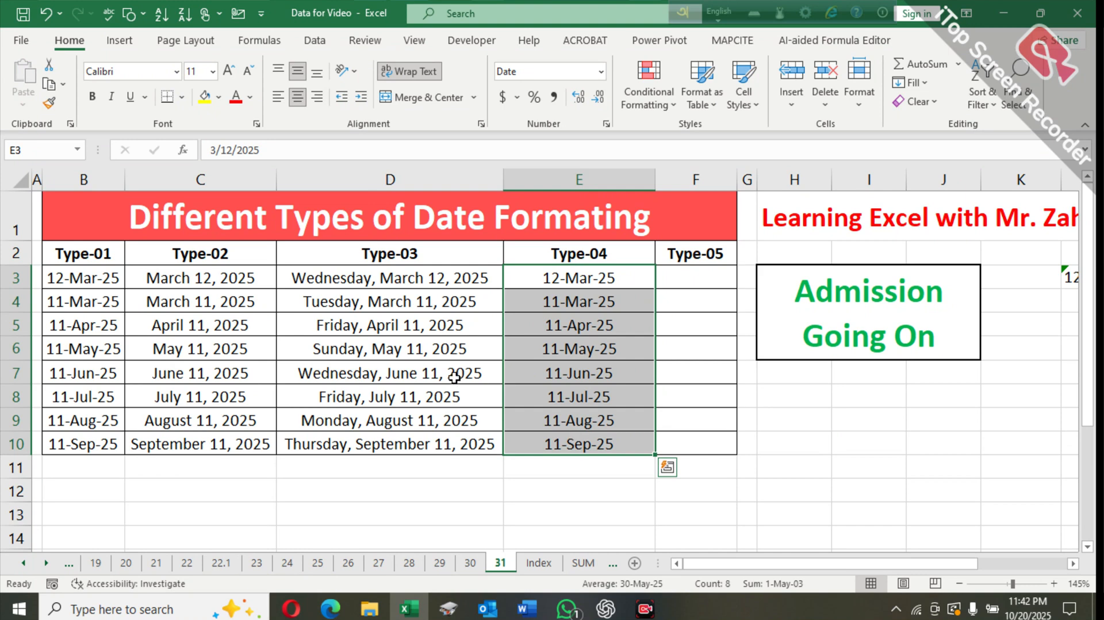
Copy the date format of cell C6 onto the Type-03 date in D6 with Format Painter
click(232, 344)
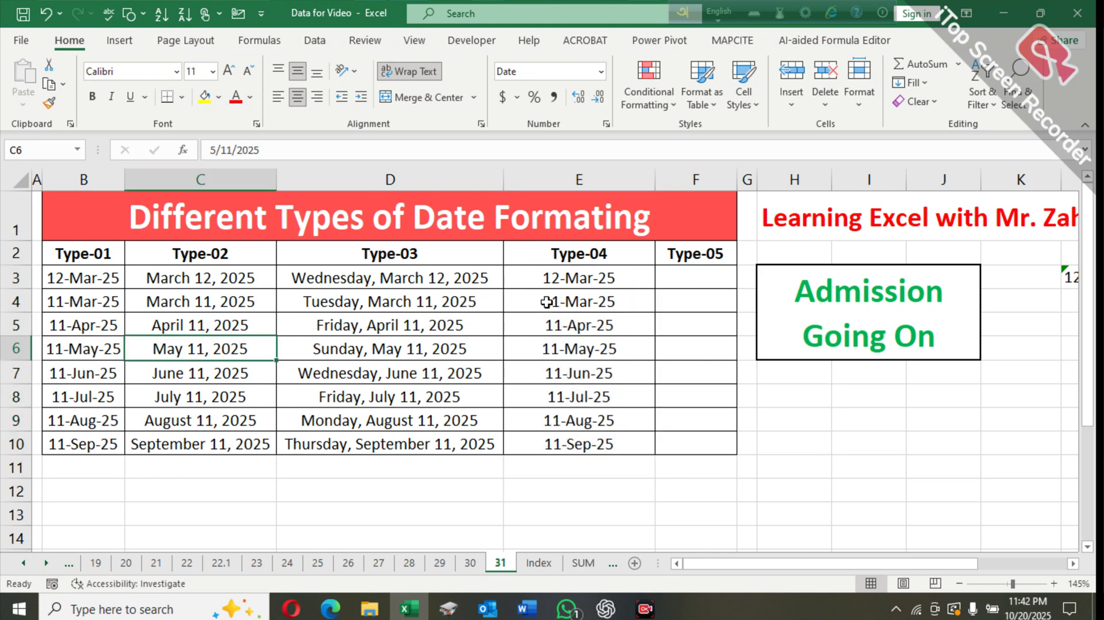
click(49, 103)
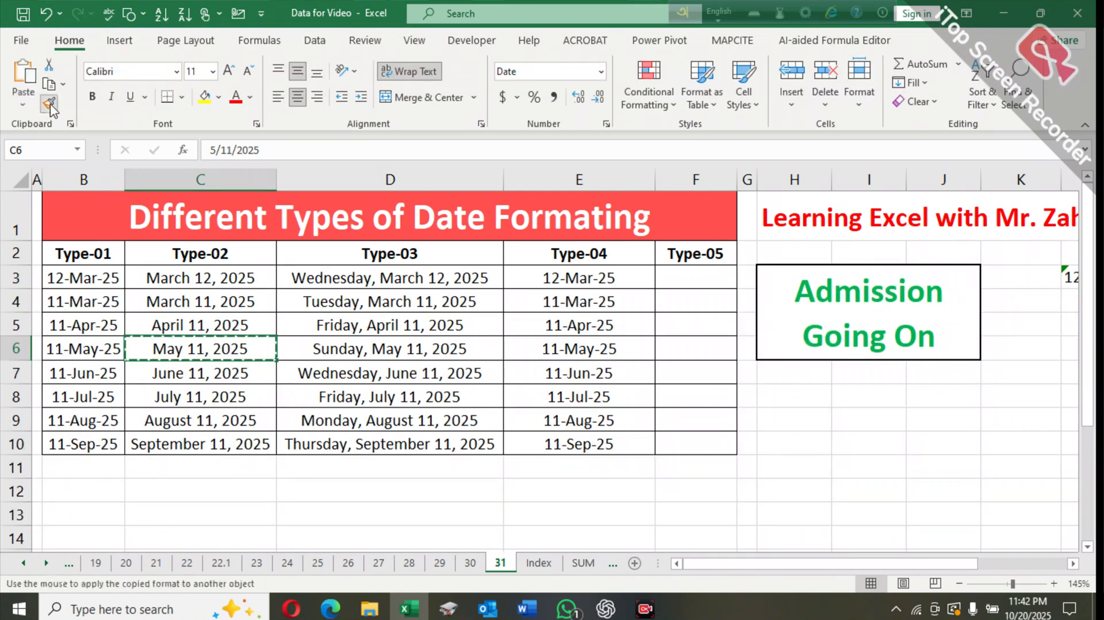
click(377, 347)
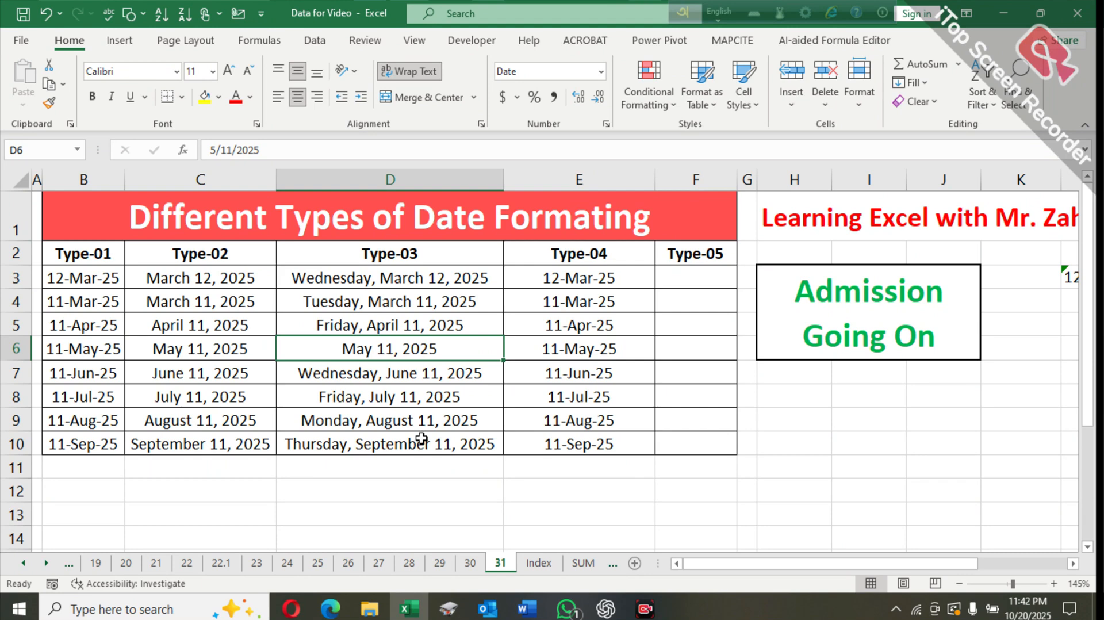
click(549, 347)
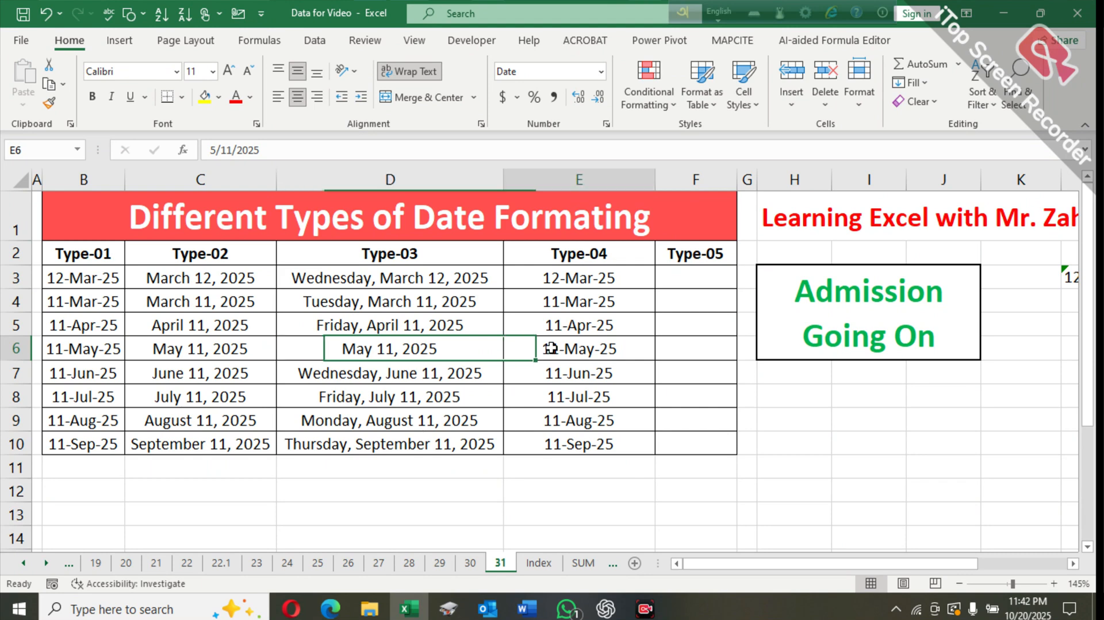
Apply the date format of cell C6 to the Type-04 date in E6 with Format Painter
click(247, 352)
click(50, 104)
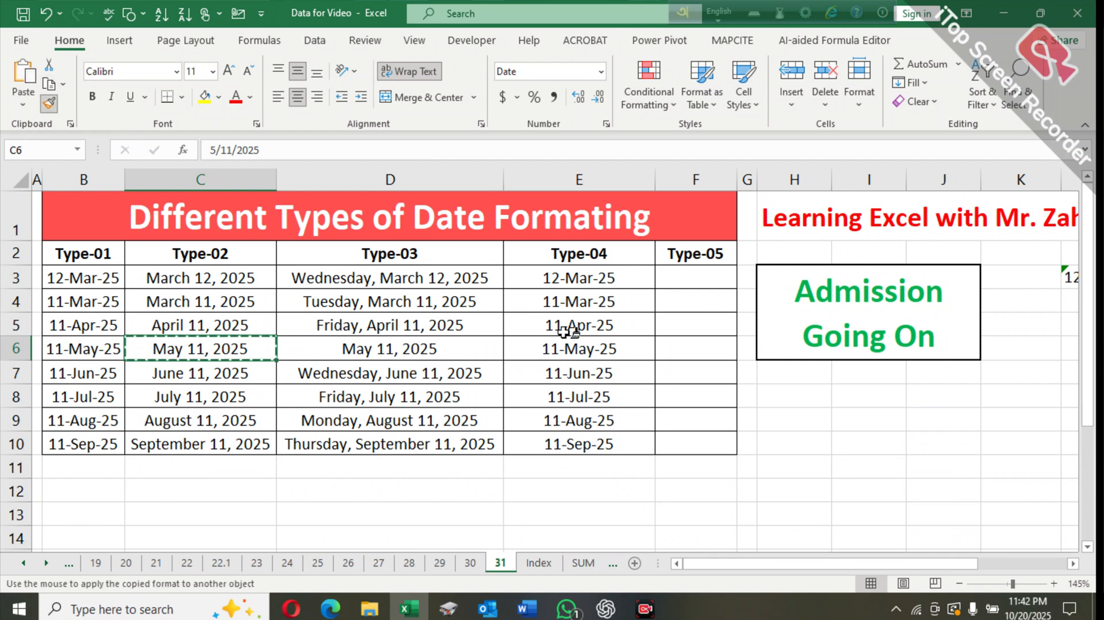
click(579, 343)
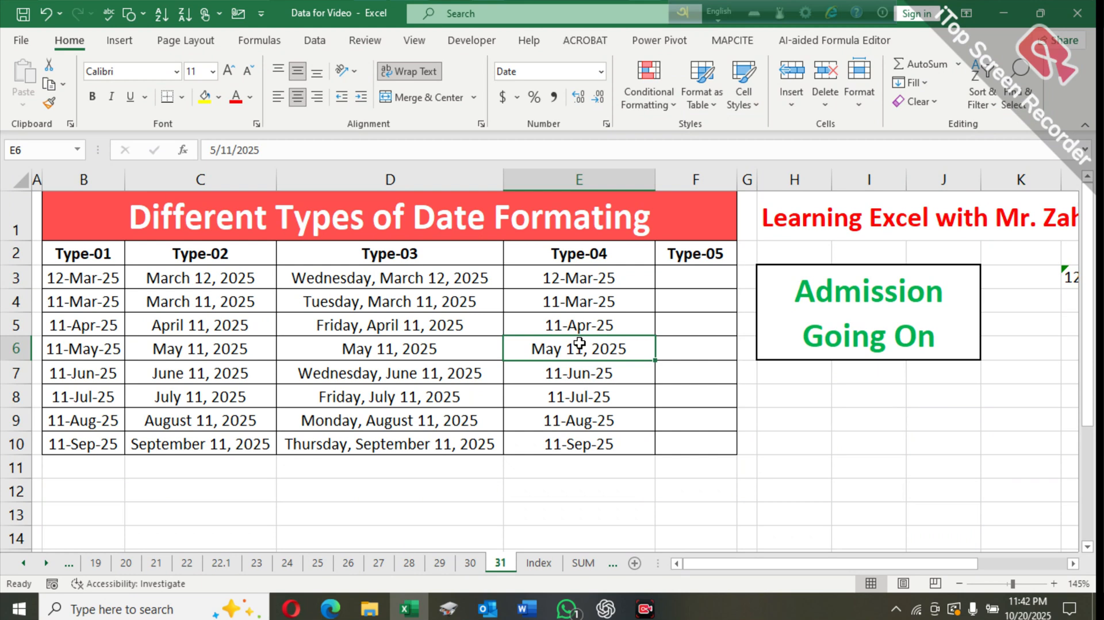
click(582, 396)
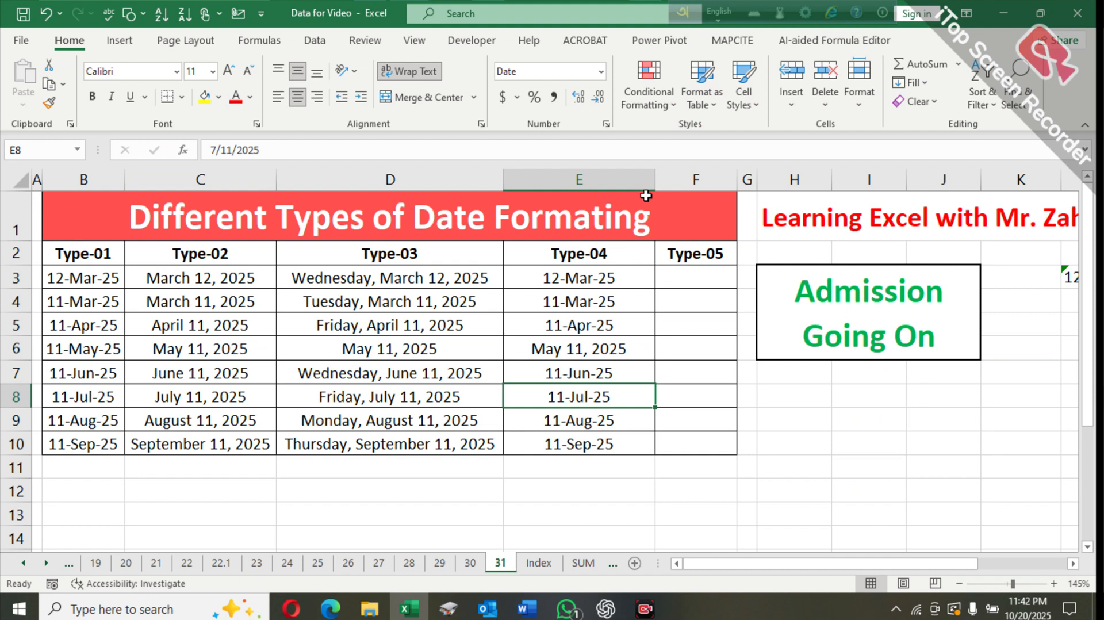
Narrow column E until it just fits the Type-04 dates
drag(653, 181, 607, 181)
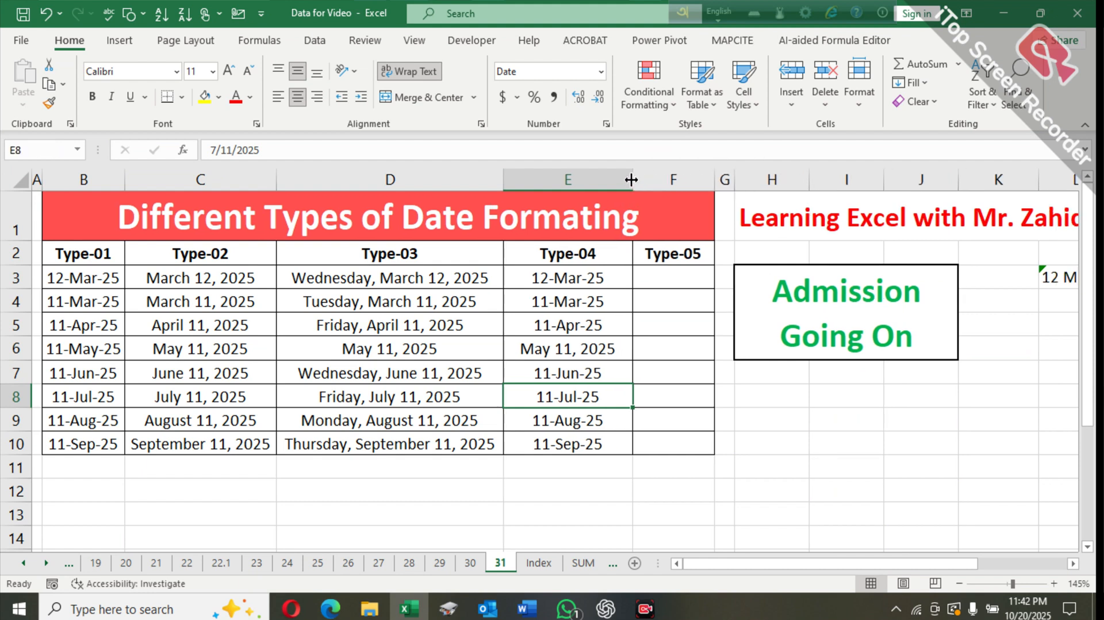
click(631, 179)
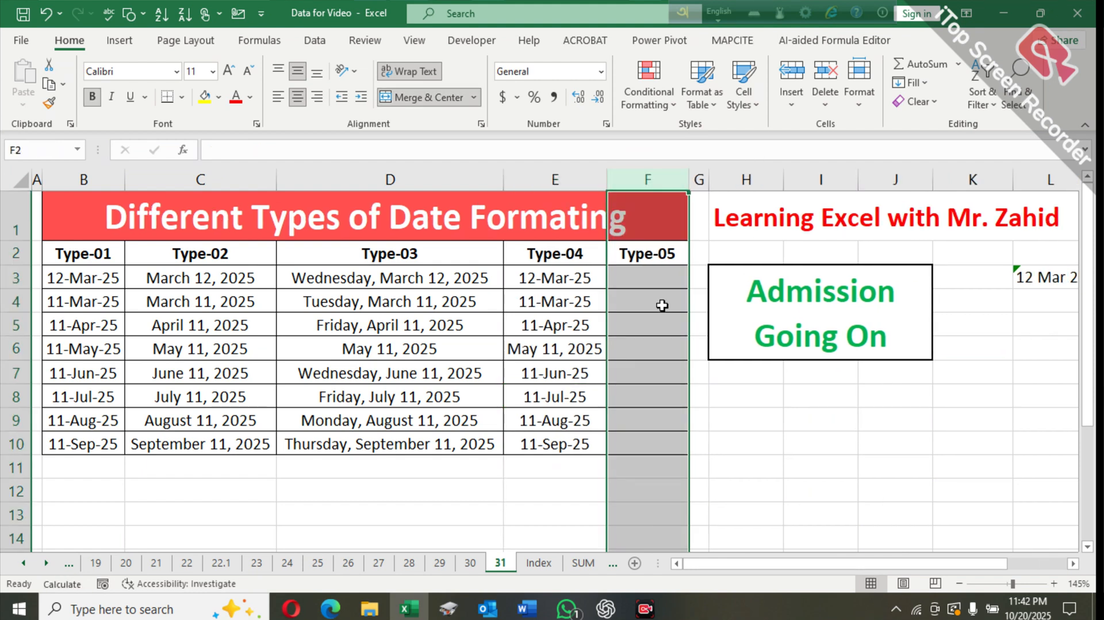
click(737, 375)
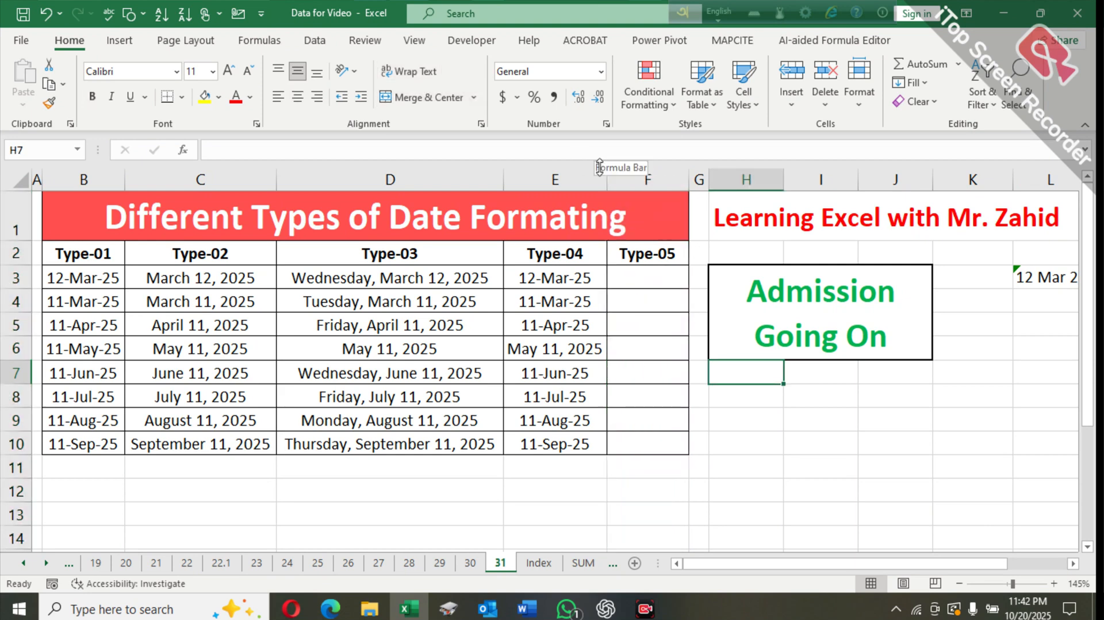
click(569, 253)
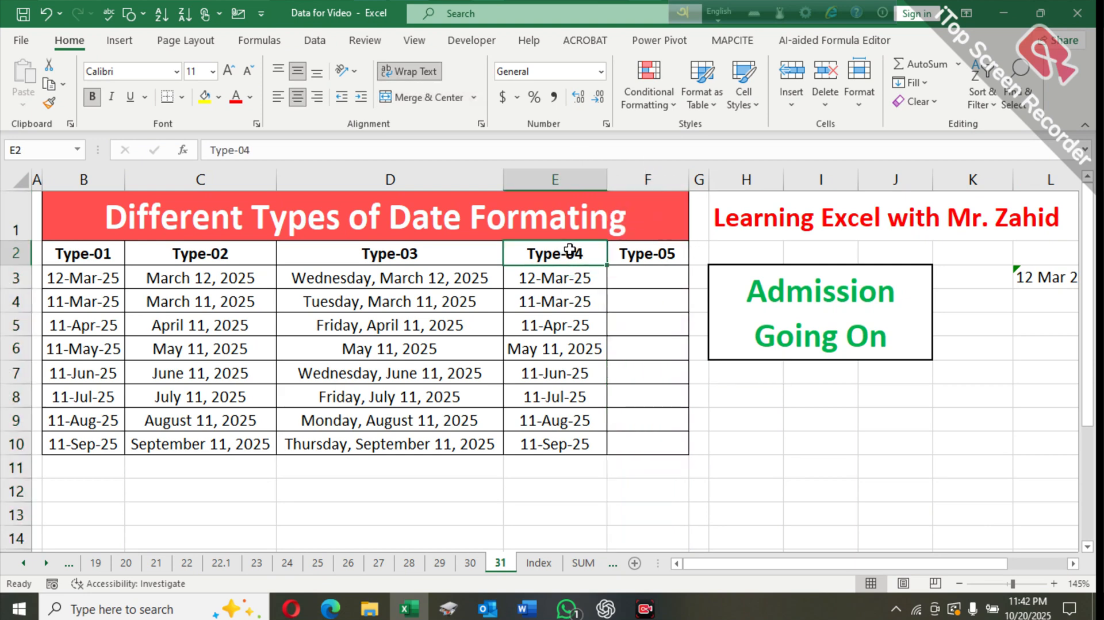
Format the Type-04 dates in E3:E10 with the date type 3/14/12 and narrow column E to fit them
click(561, 279)
key(shift+Down)
key(shift+Down)
key(shift+Down)
key(shift+Down)
key(shift+Down)
key(shift+Down)
key(shift+Down)
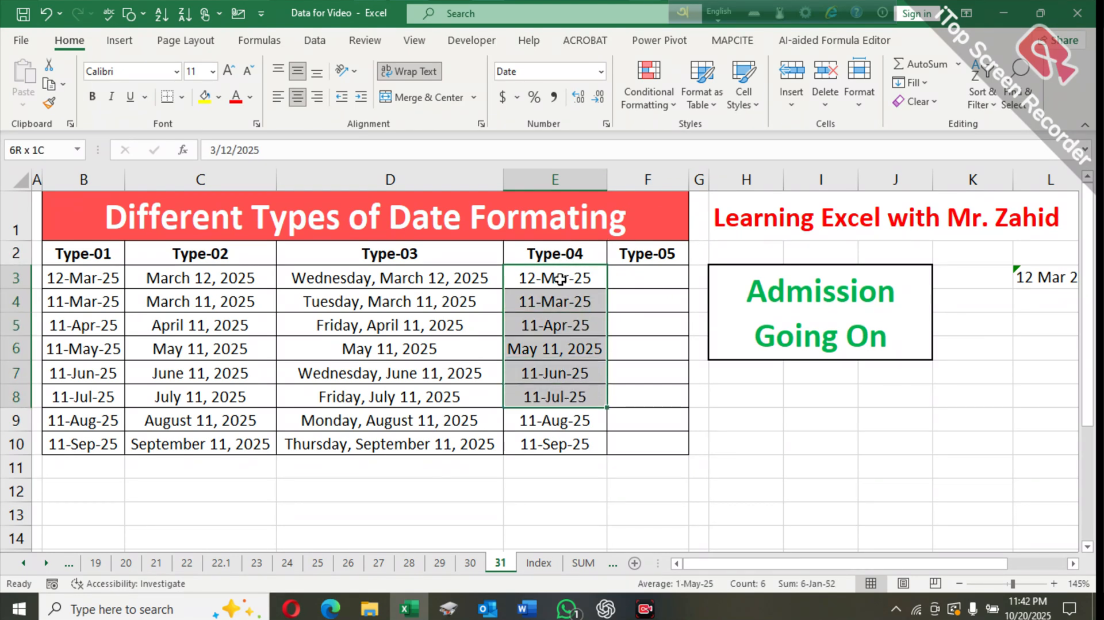
right_click(563, 281)
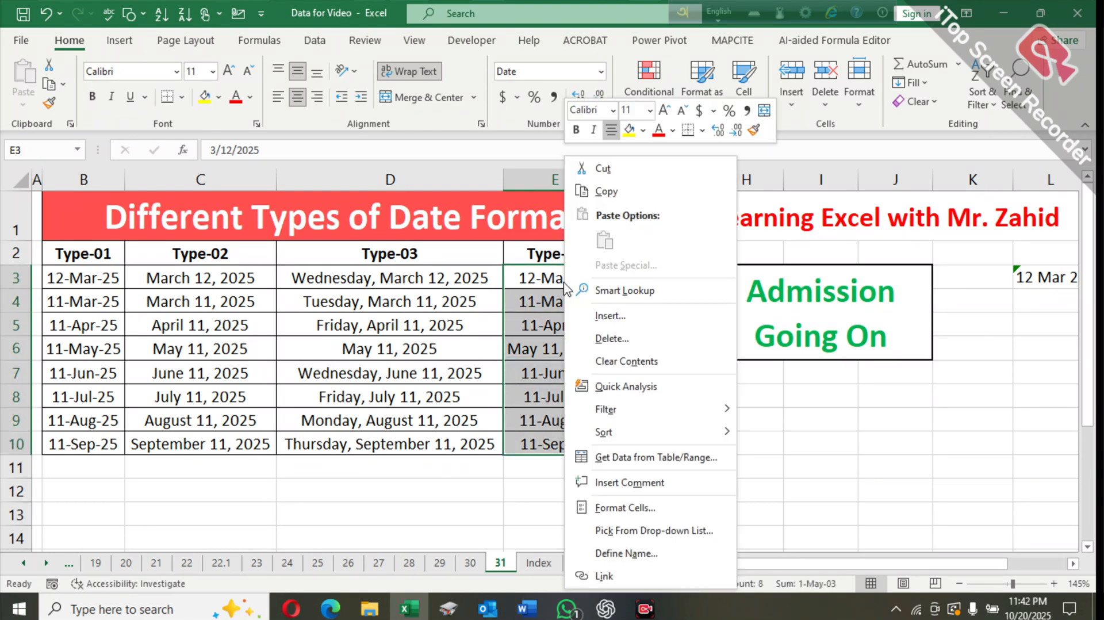
click(611, 507)
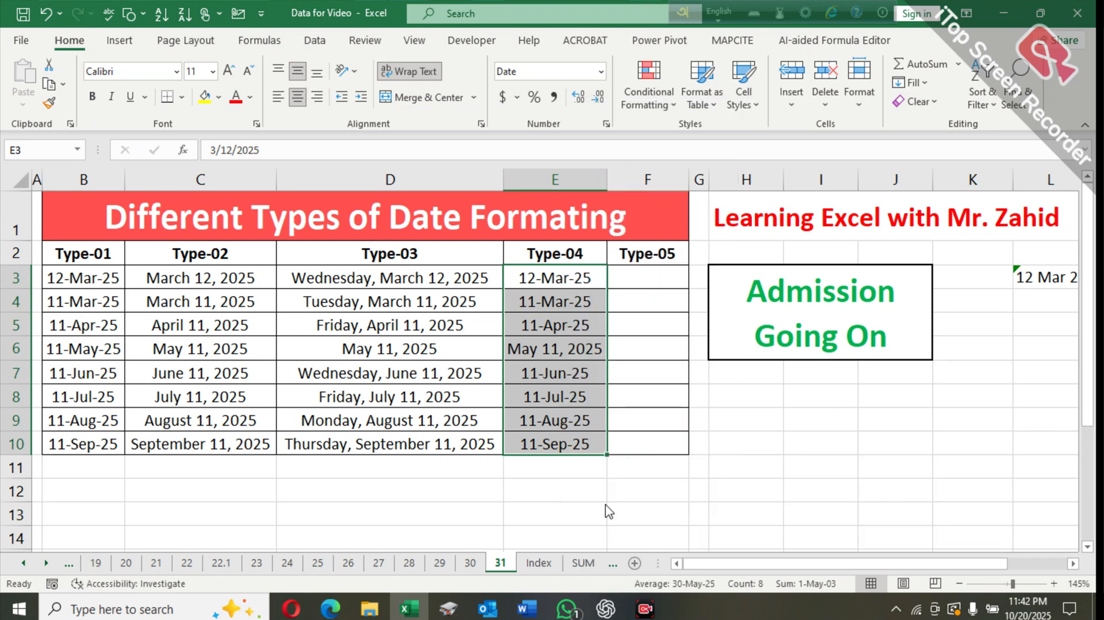
click(428, 311)
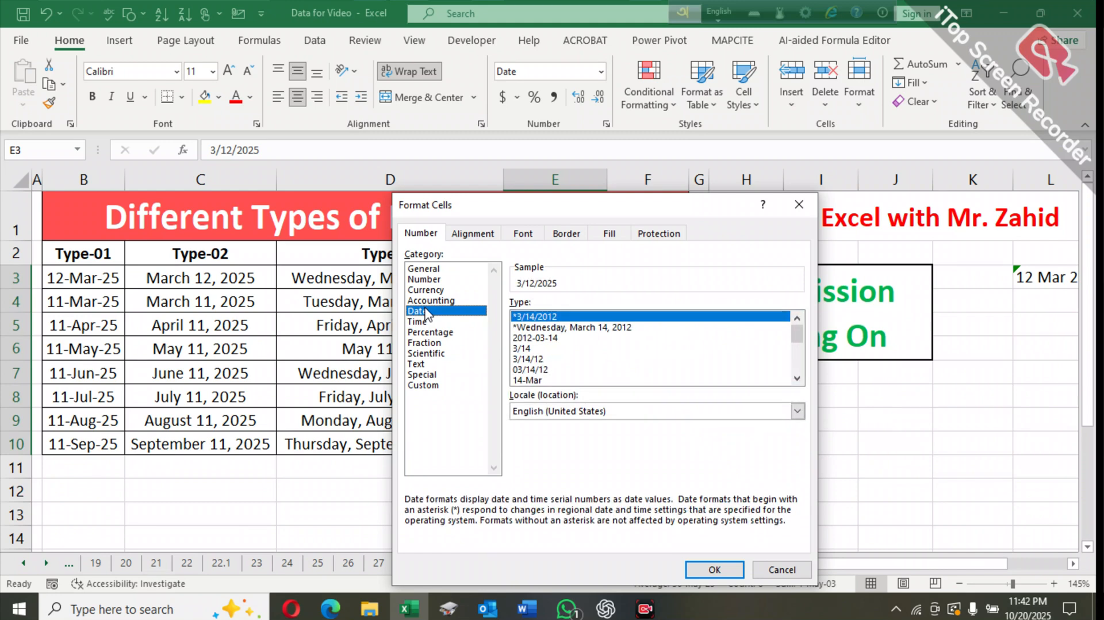
scroll(798, 334, down, 1)
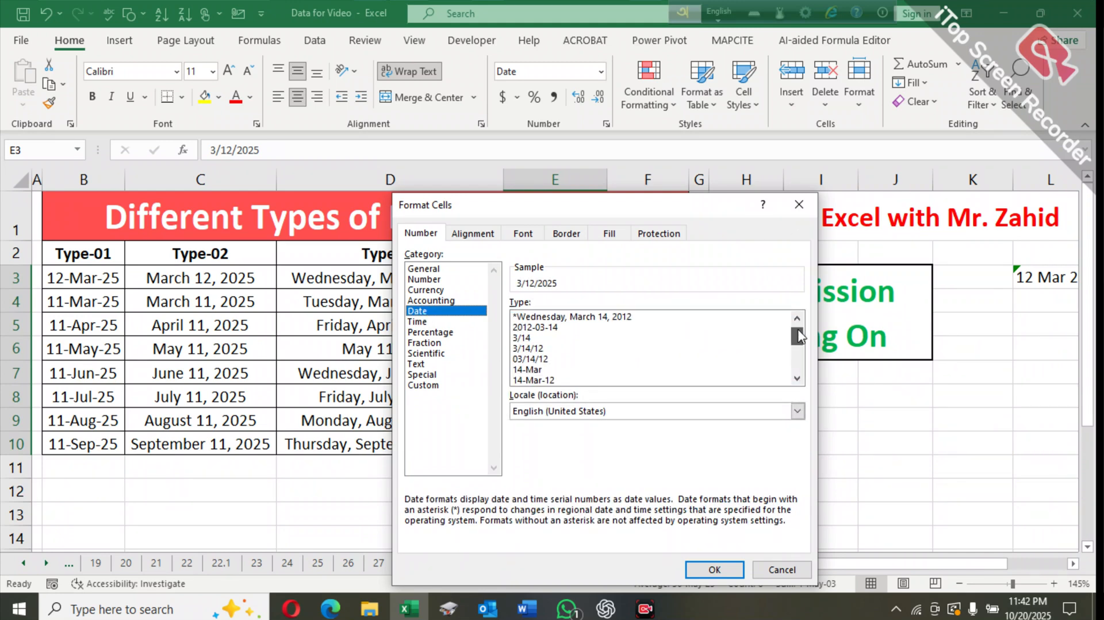
click(538, 349)
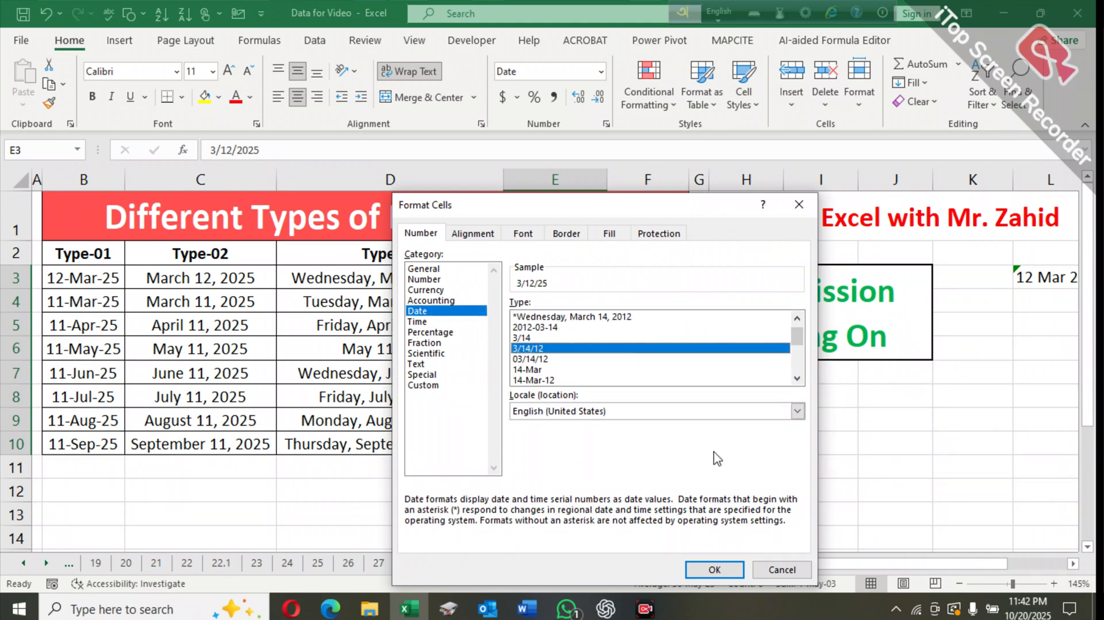
key(Return)
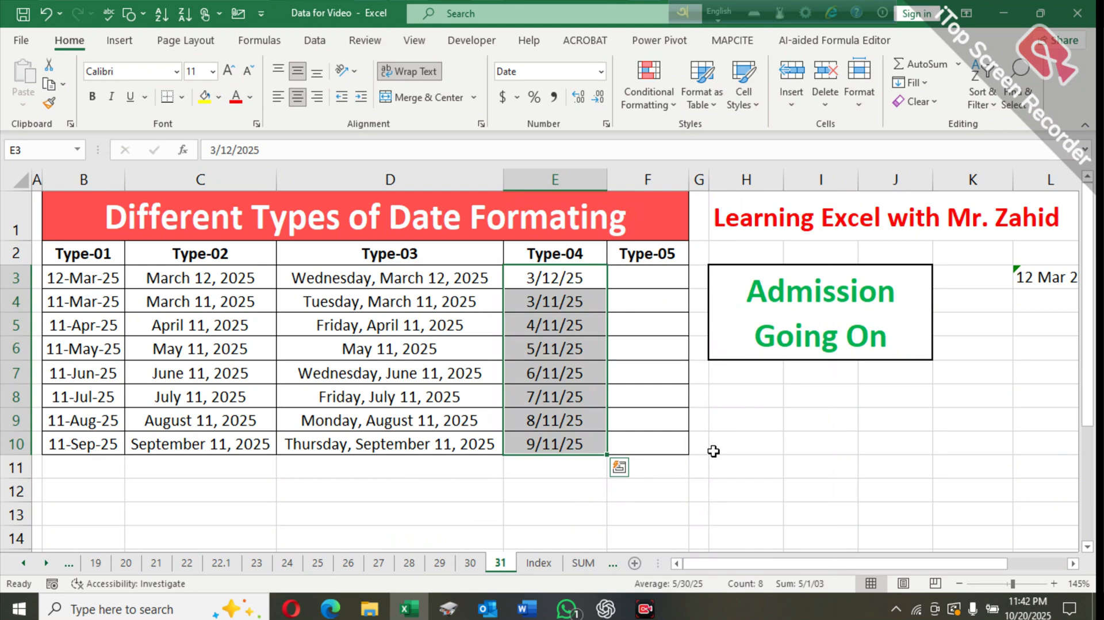
click(666, 317)
drag(606, 173, 570, 173)
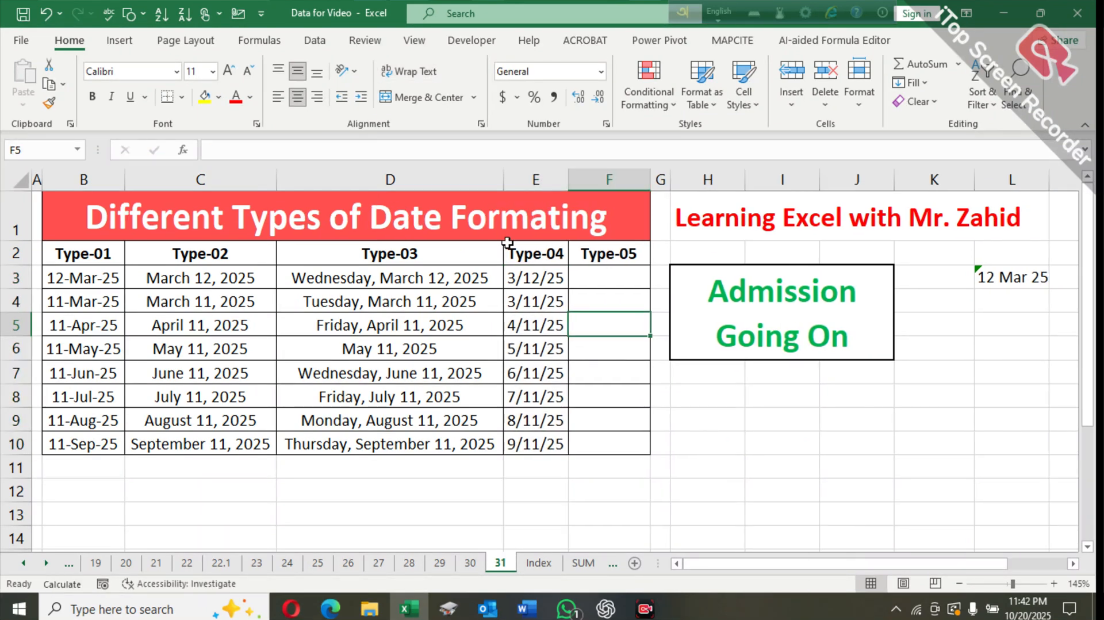
Check the date types offered in Format Cells for the Type-04 date in E6, and inspect the sample date in L3
click(531, 279)
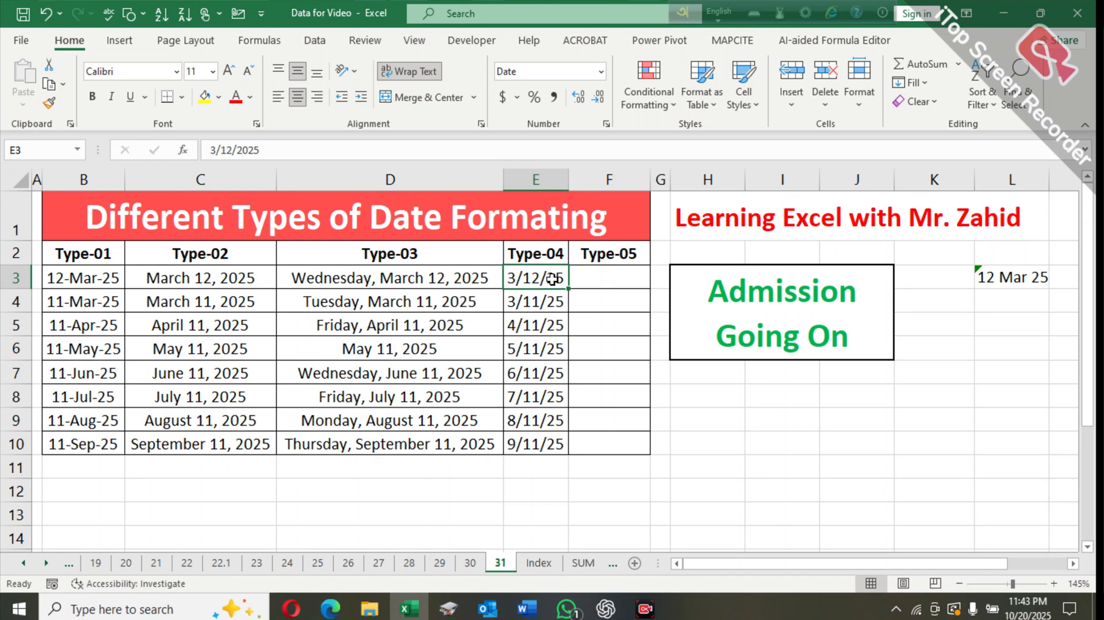
click(522, 340)
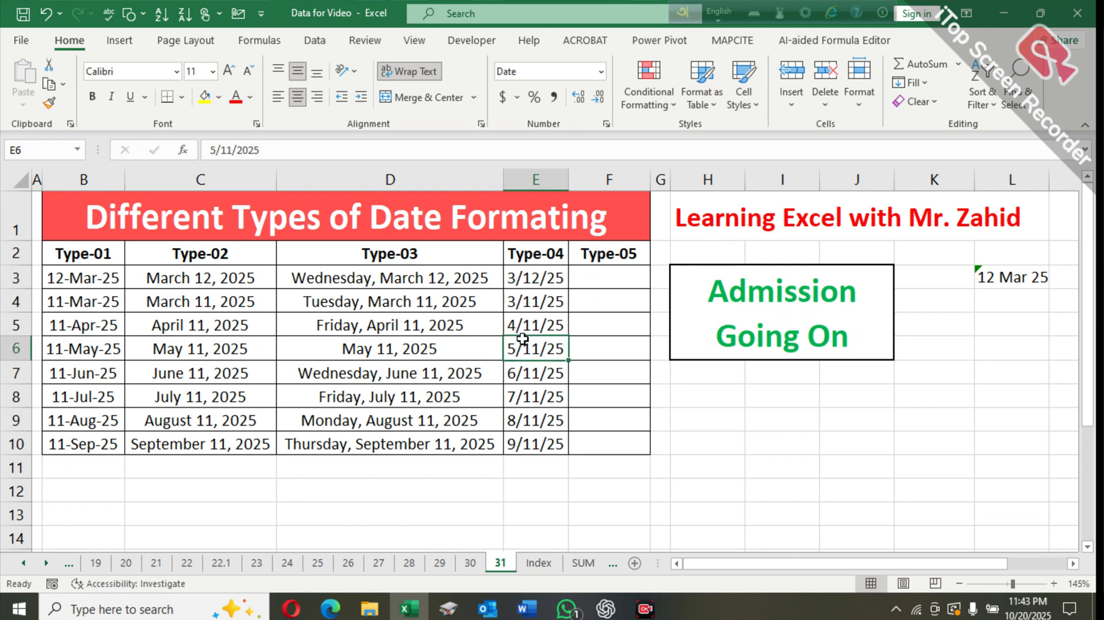
right_click(523, 339)
click(585, 498)
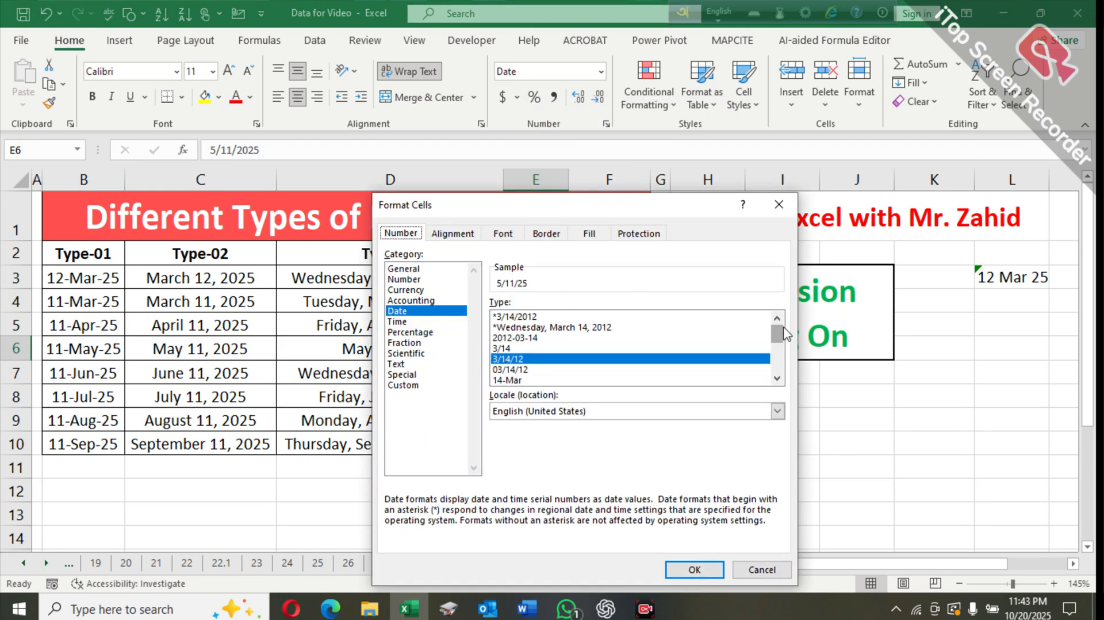
drag(786, 333, 773, 299)
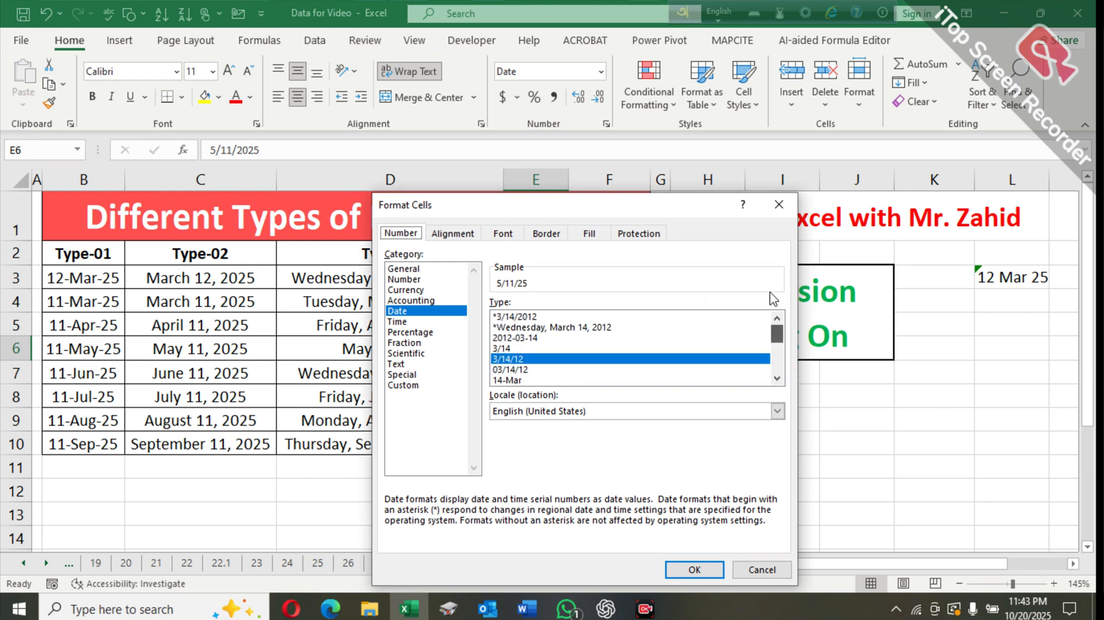
click(780, 206)
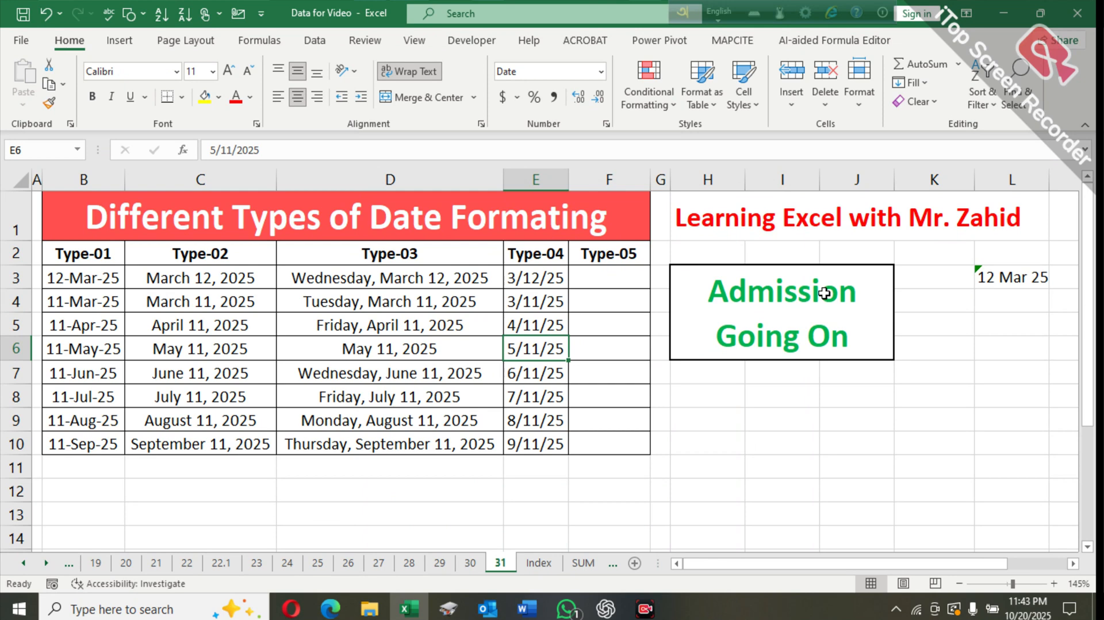
click(929, 326)
click(1002, 278)
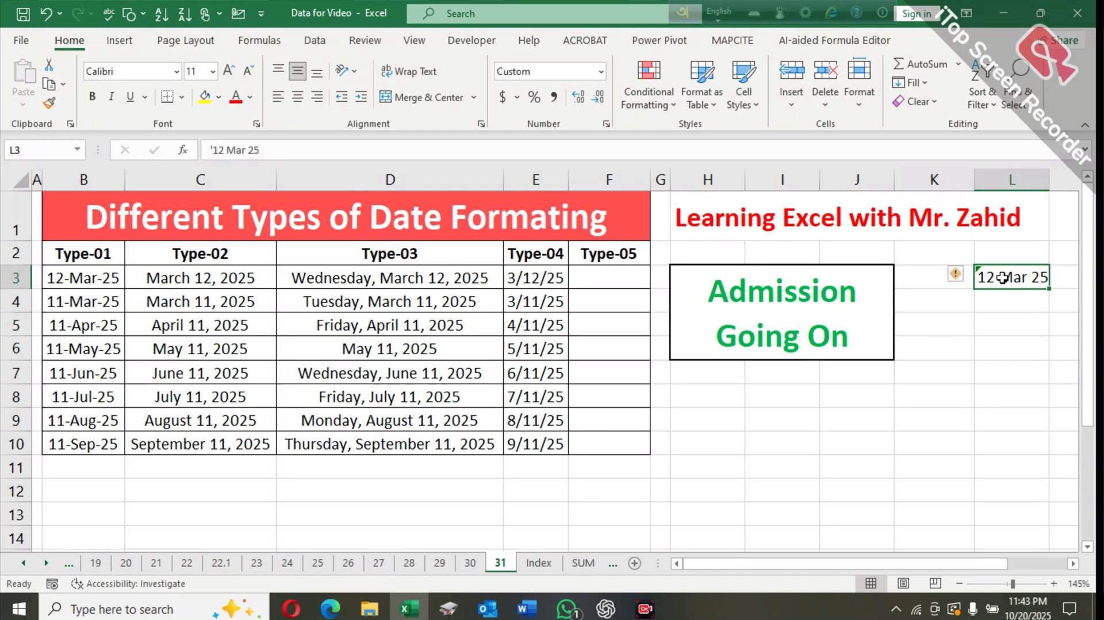
click(997, 327)
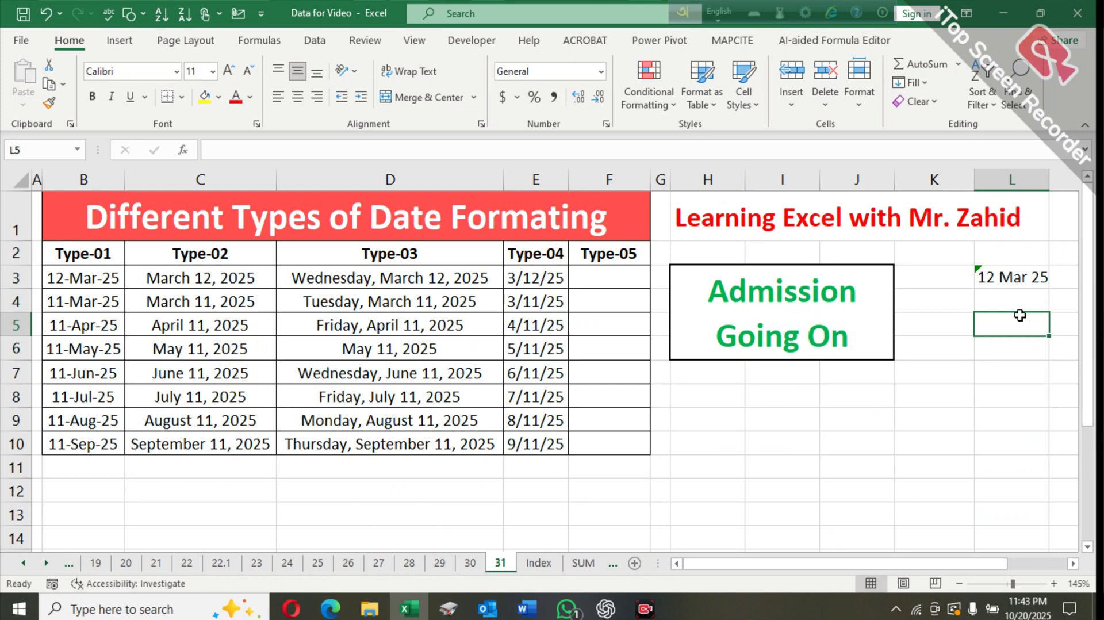
Enter the formula =TEXT(B3,"dd mmm yy") in F3, the first cell under Type-05
click(587, 275)
text(=)
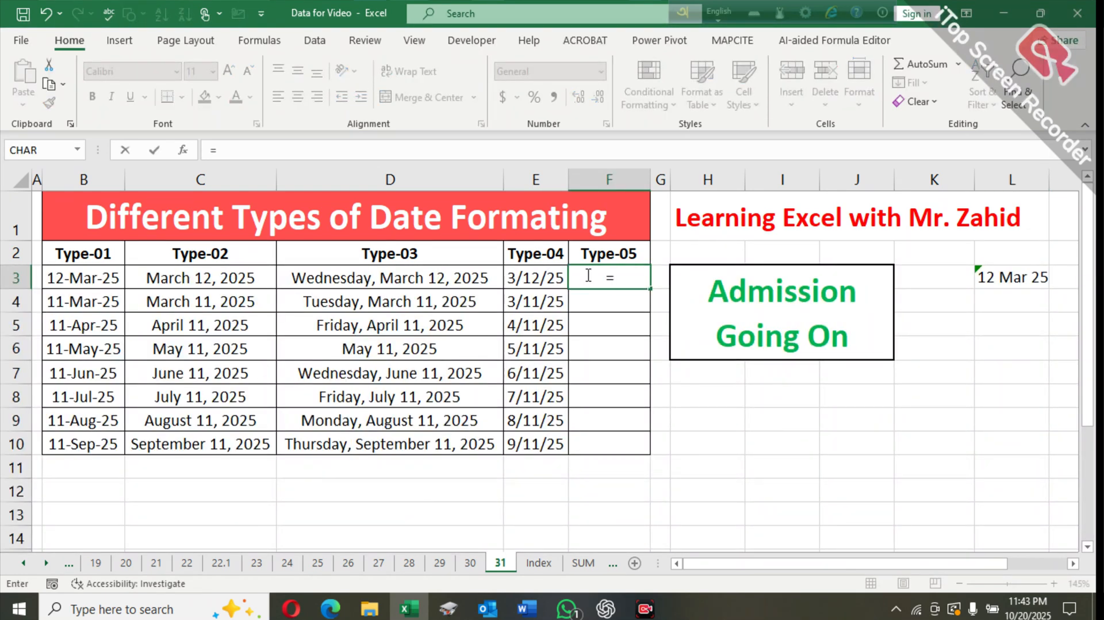
text(tex)
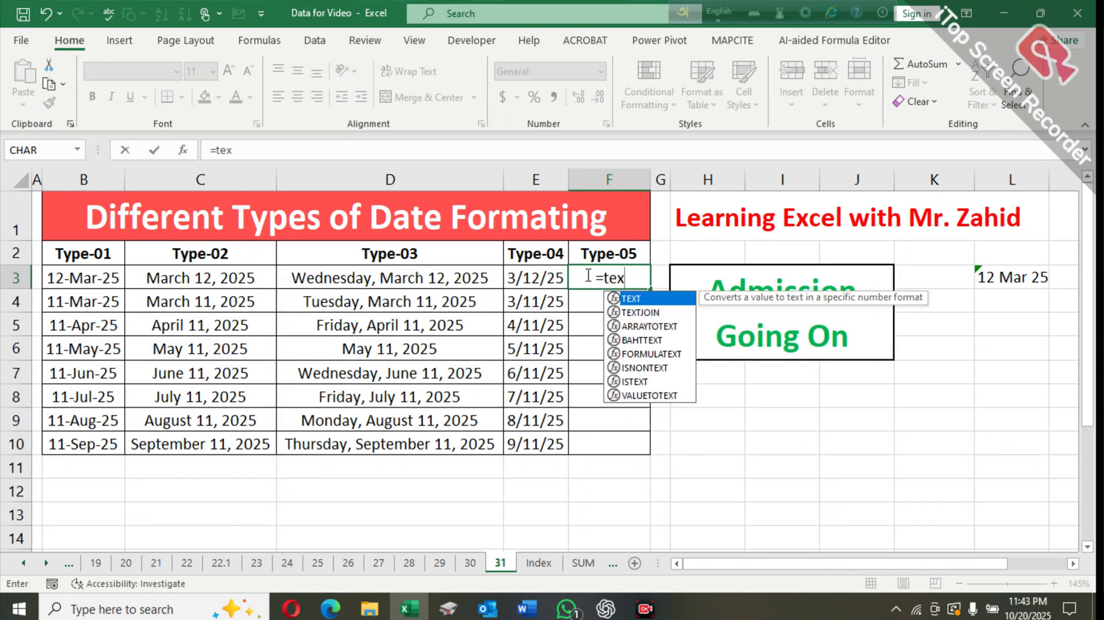
key(Tab)
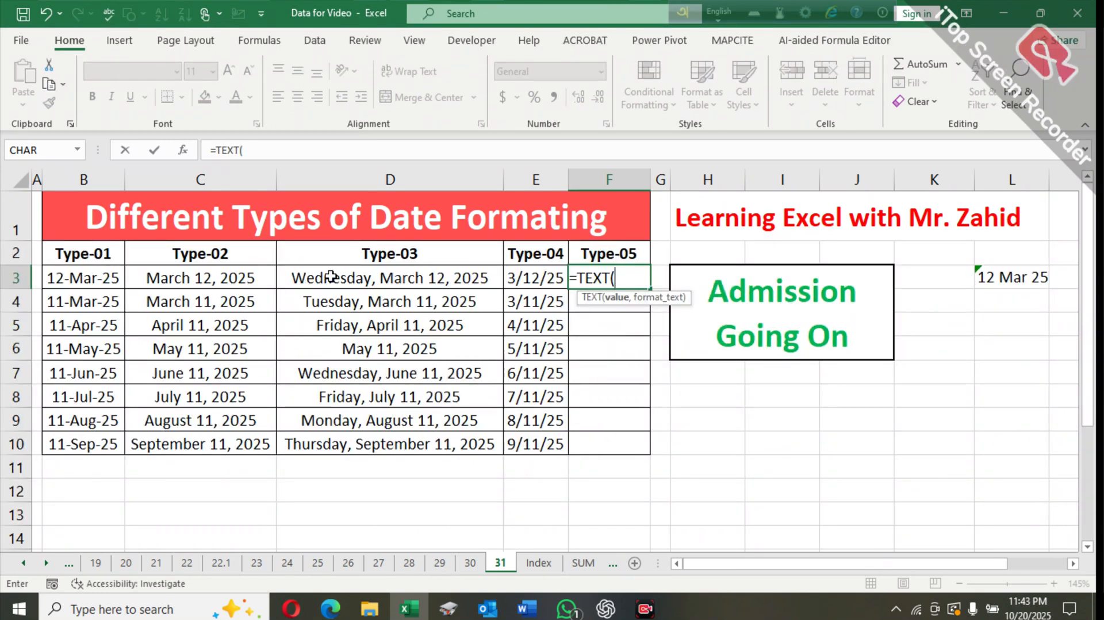
click(92, 276)
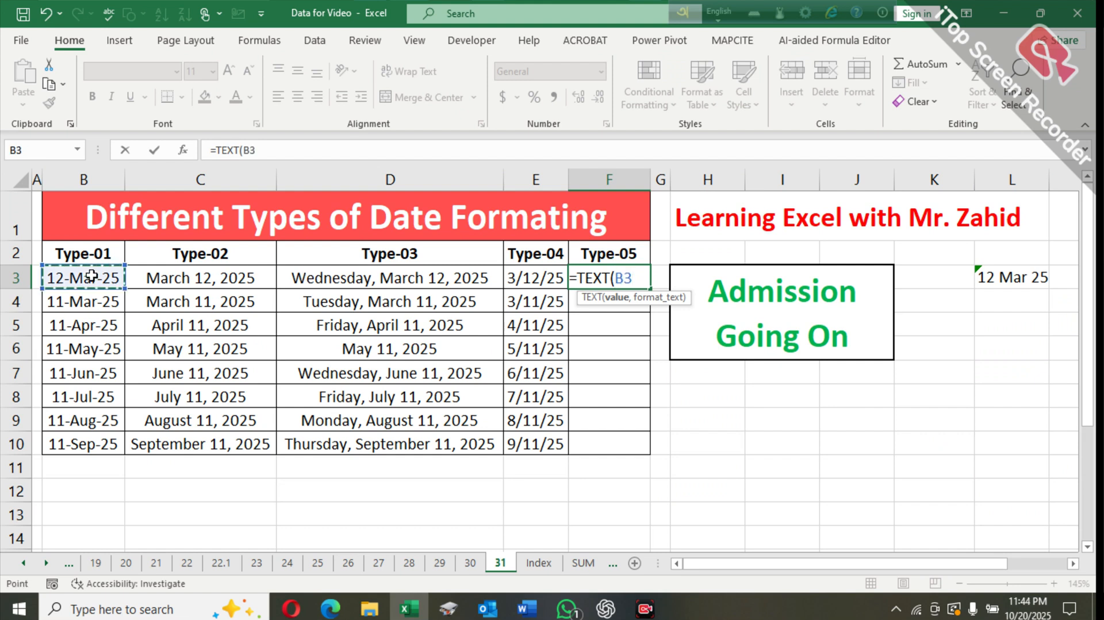
text(,)
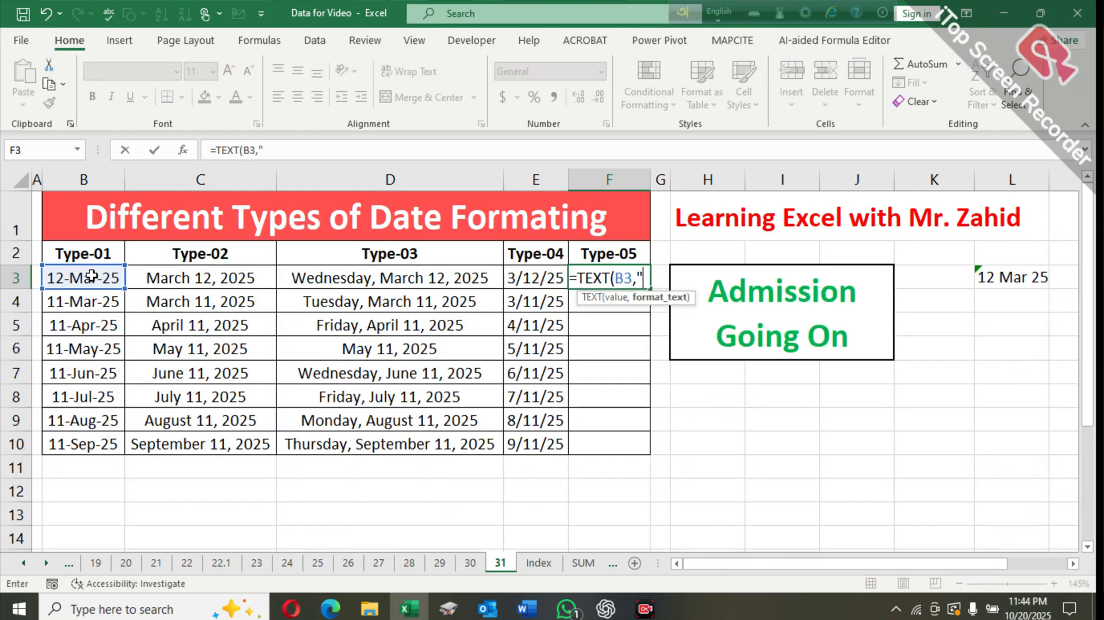
text("dd)
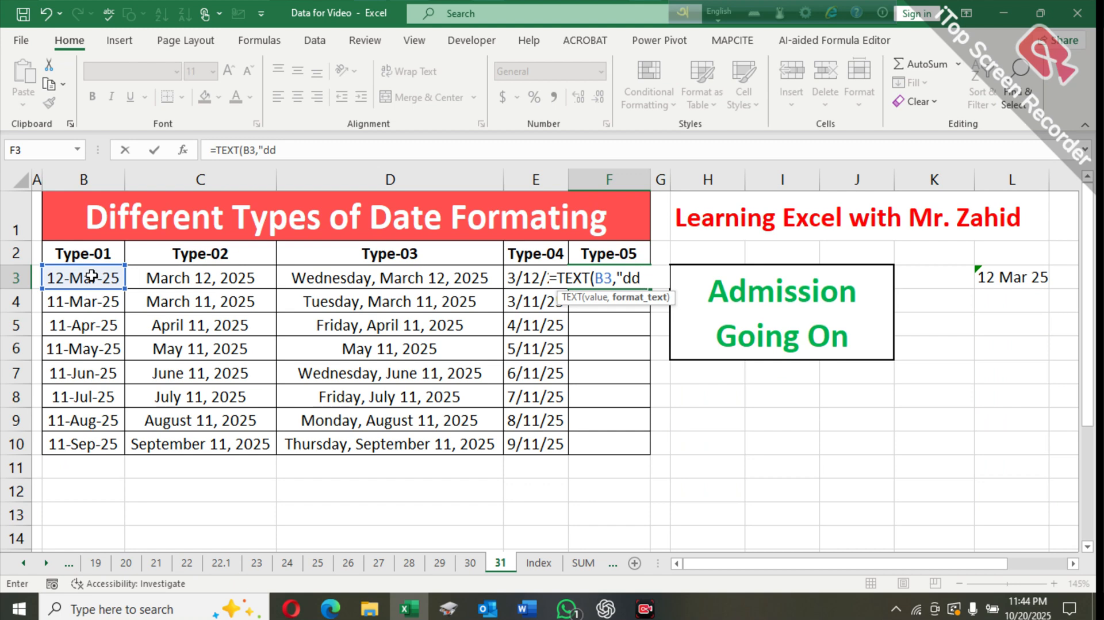
text( mmm)
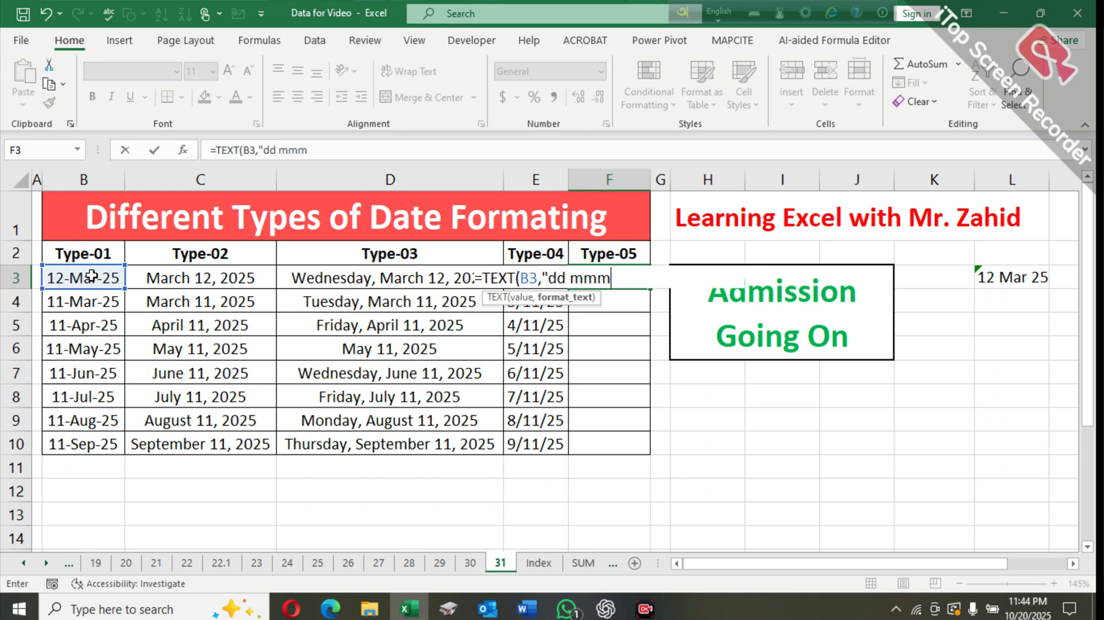
text( yy)
text())
key(Return)
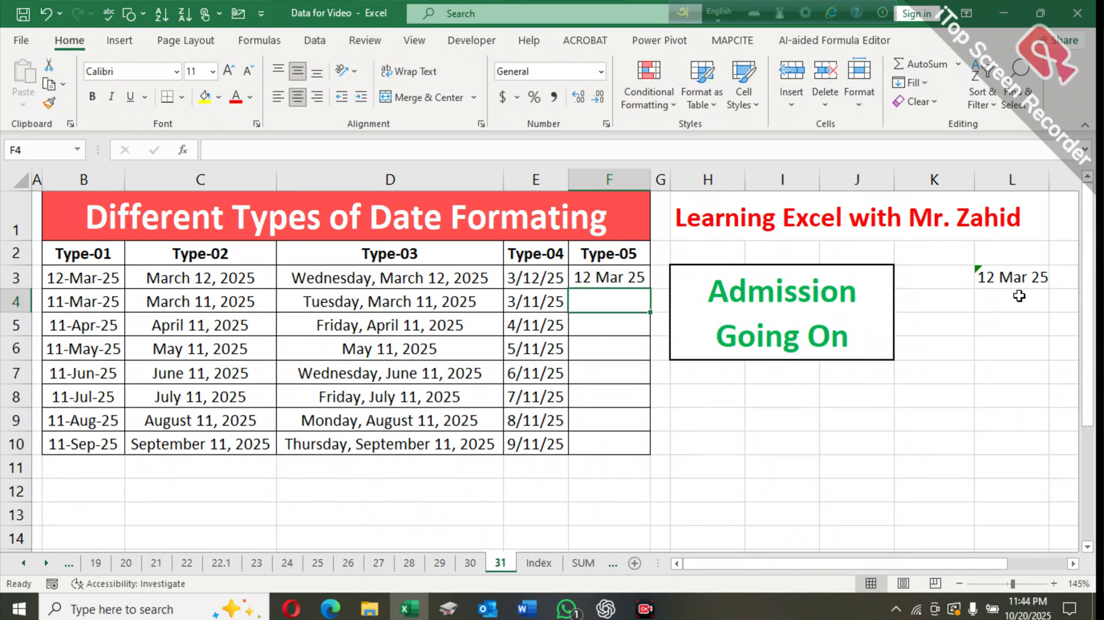
Fill the TEXT formula from F3 down through F10
click(597, 272)
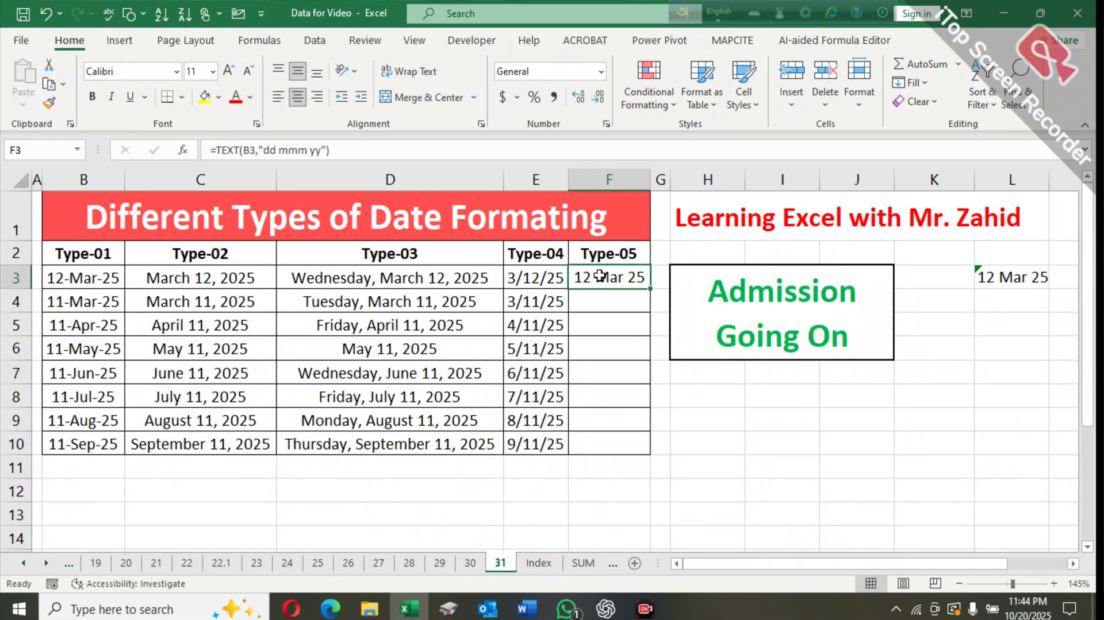
double_click(650, 291)
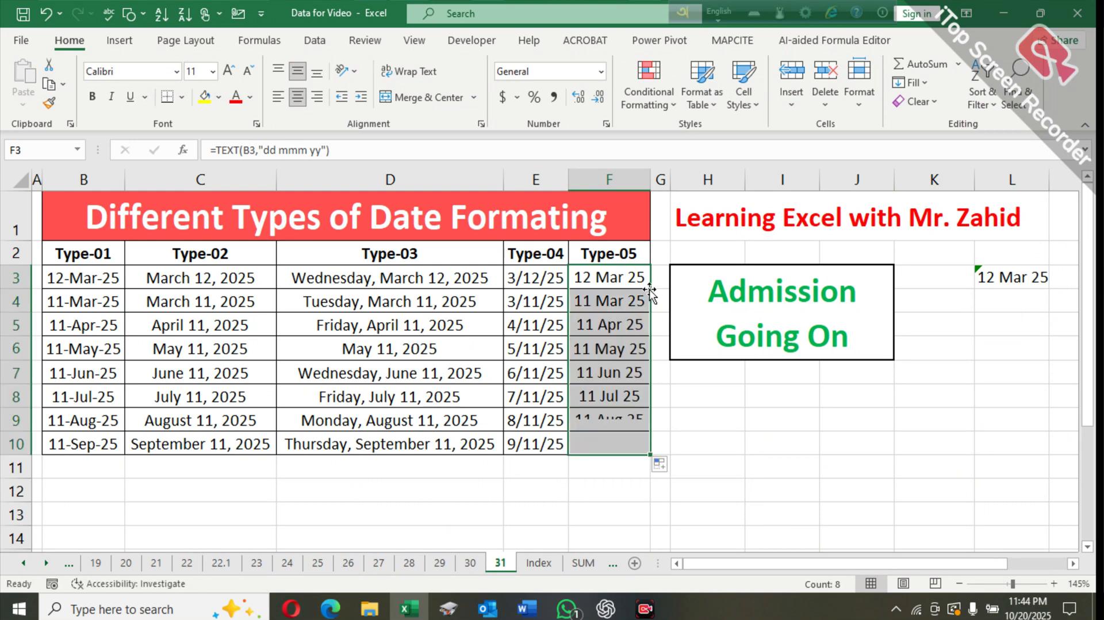
click(705, 359)
click(525, 298)
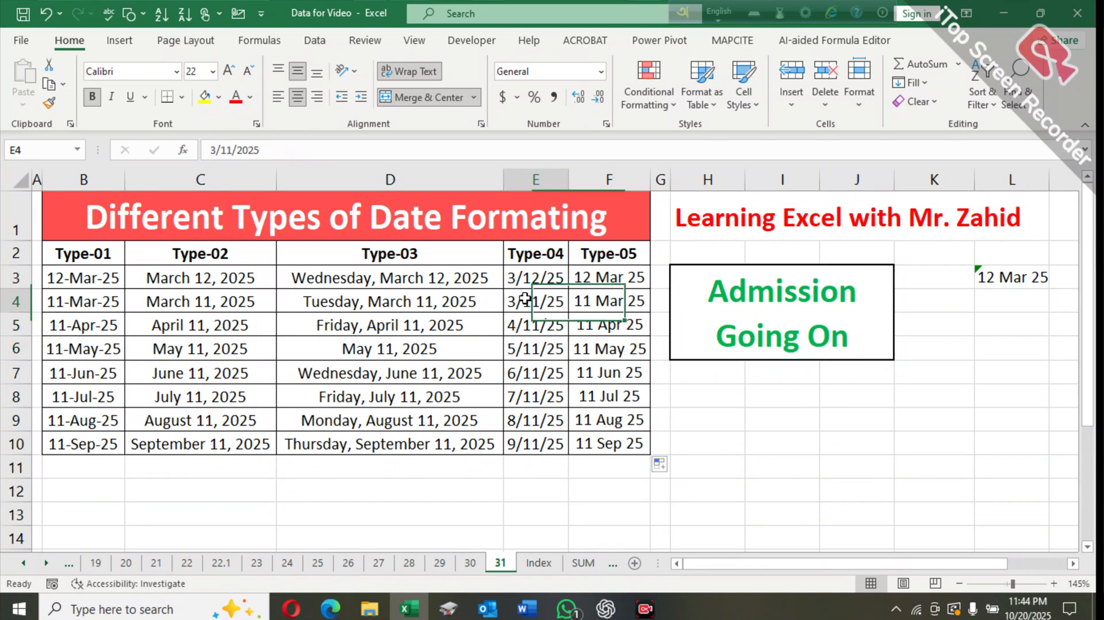
click(610, 295)
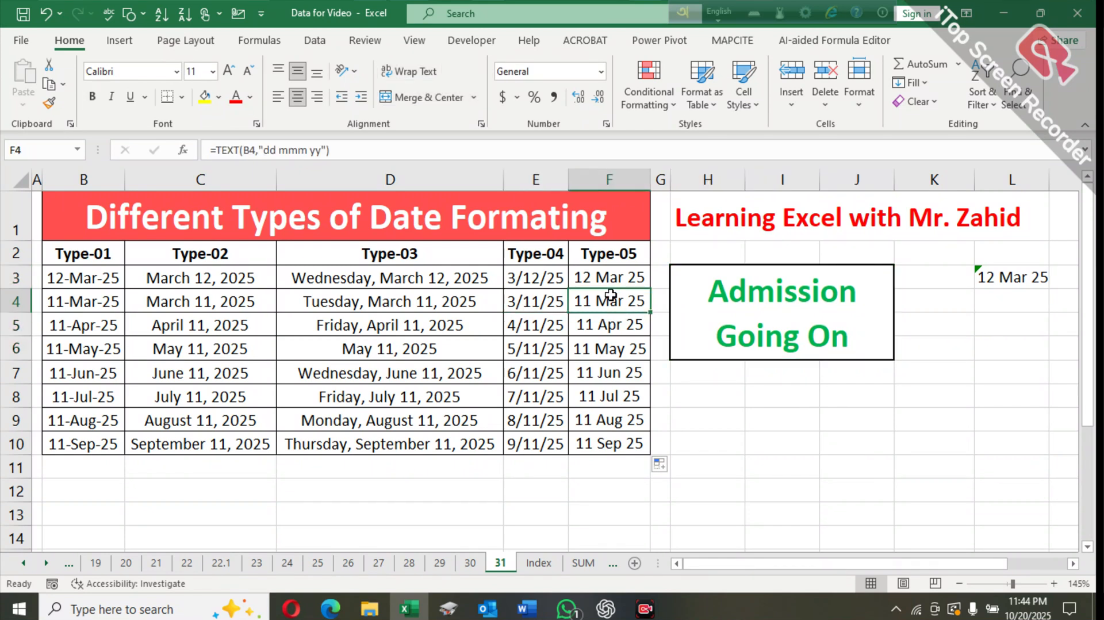
click(609, 348)
click(538, 177)
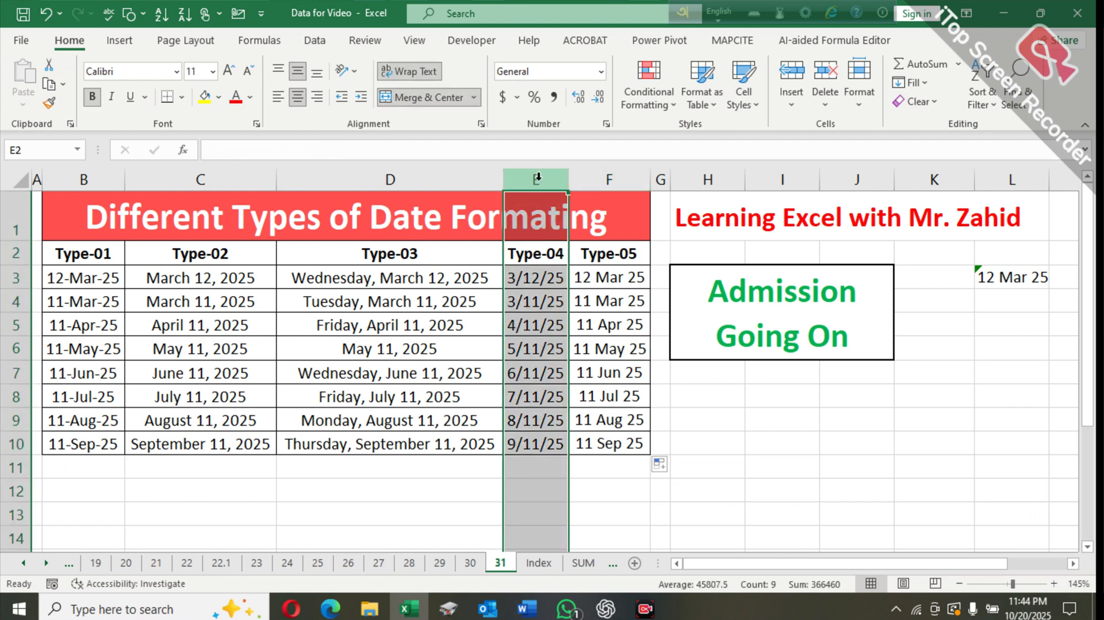
click(733, 427)
Open the custom number formats for the Type-04 dates in E3:E10 and pick m/d/yyyy as the starting code
click(544, 275)
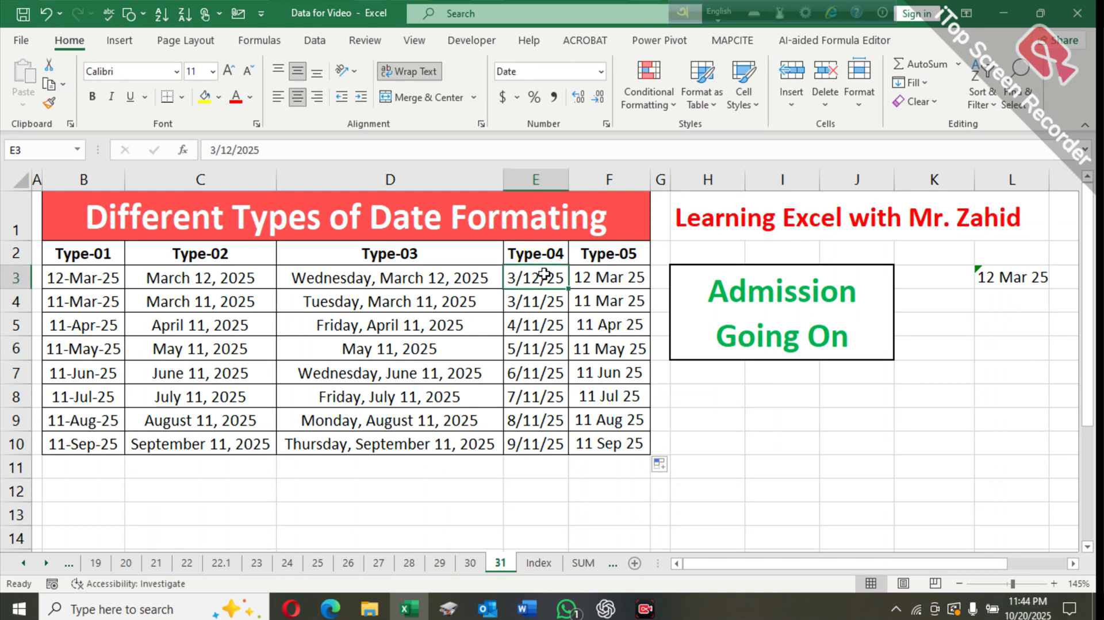
key(shift+Down)
key(shift+Down)
key(shift+Down)
key(shift+Down)
key(shift+Down)
key(shift+Down)
key(shift+Down)
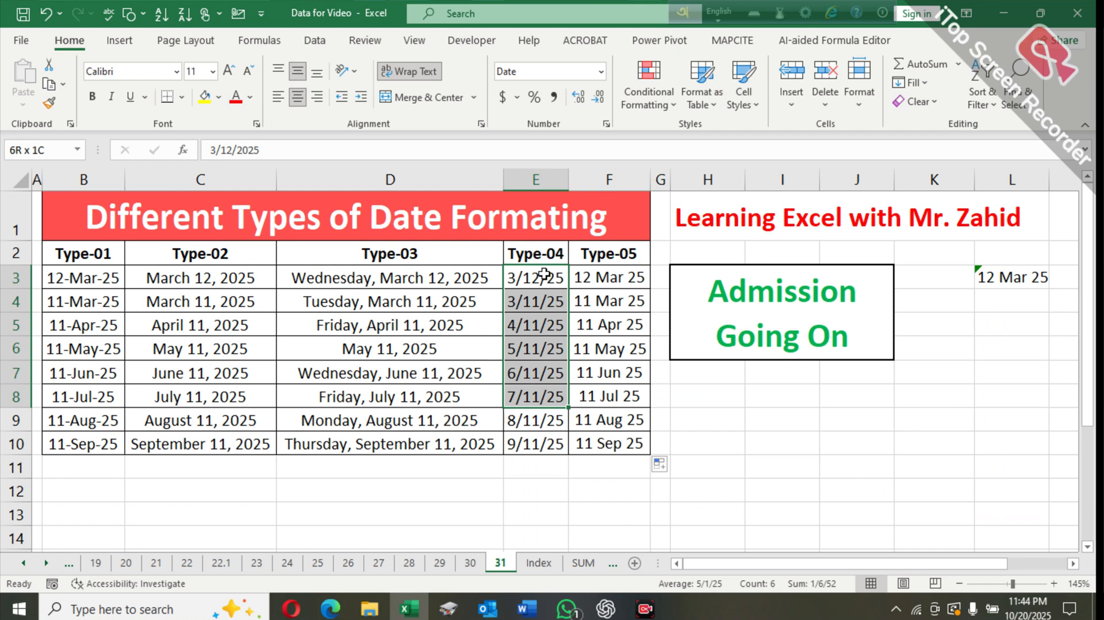
right_click(517, 303)
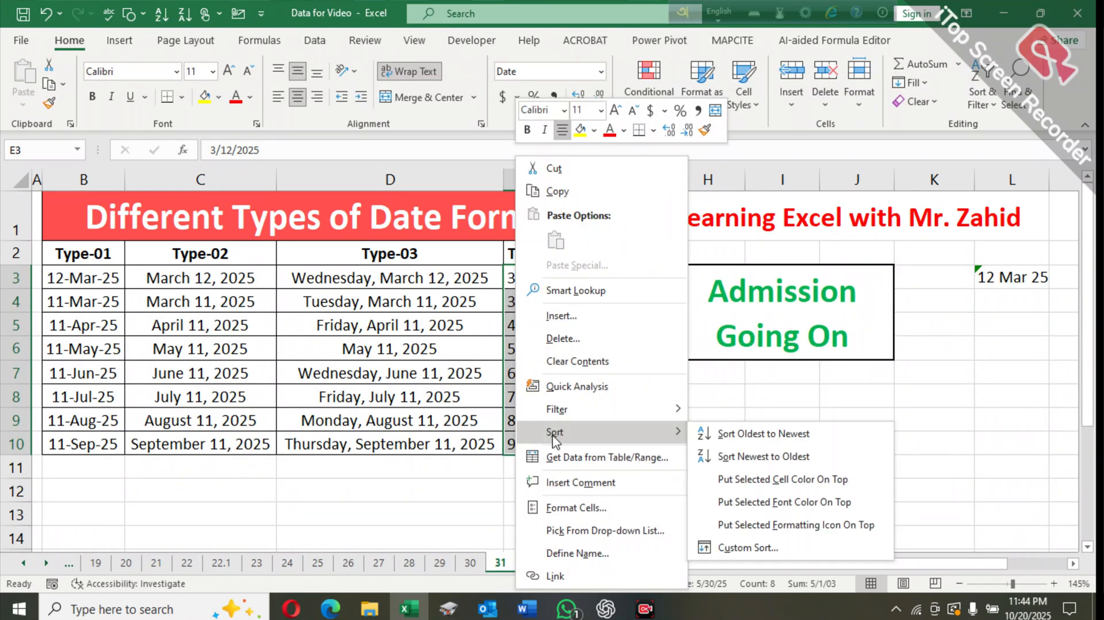
click(570, 506)
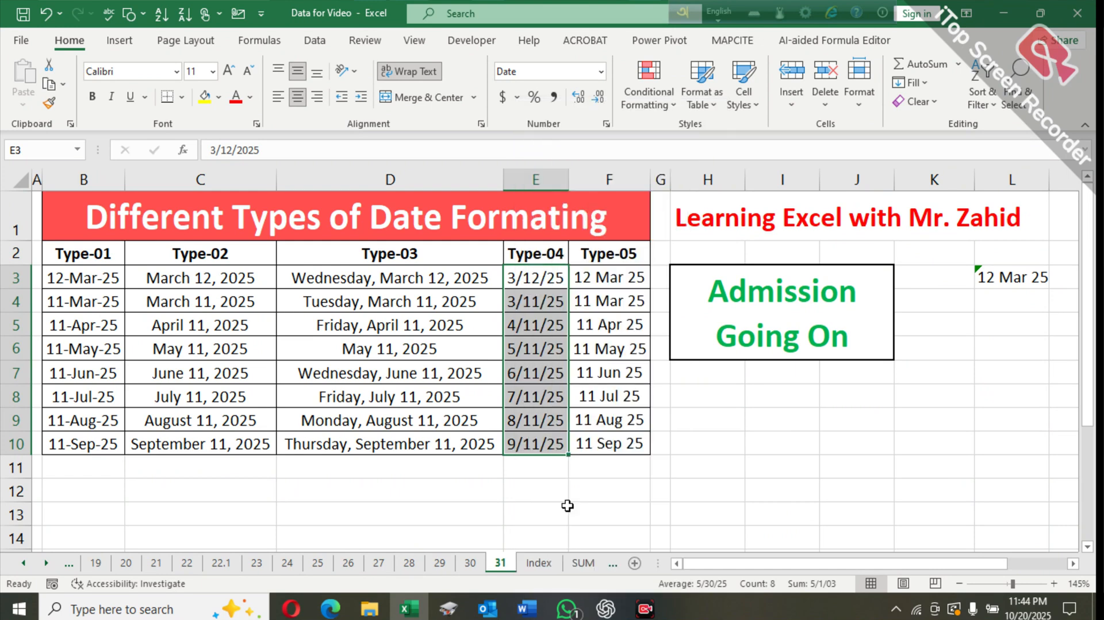
mouse_move(760, 335)
mouse_down()
mouse_move(771, 357)
mouse_move(770, 344)
mouse_up()
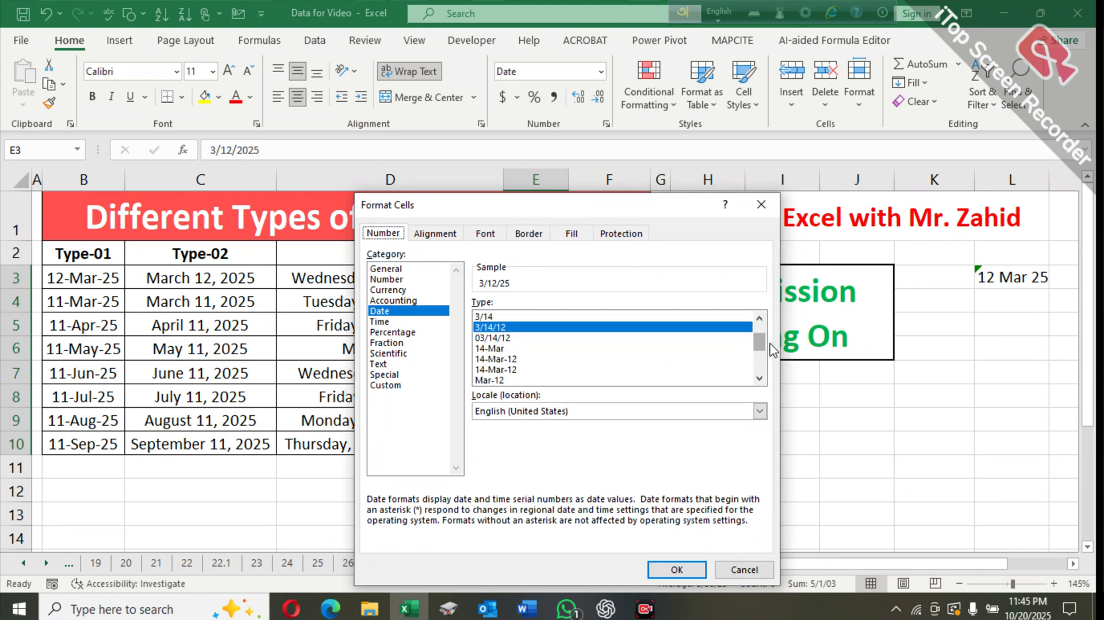
click(405, 386)
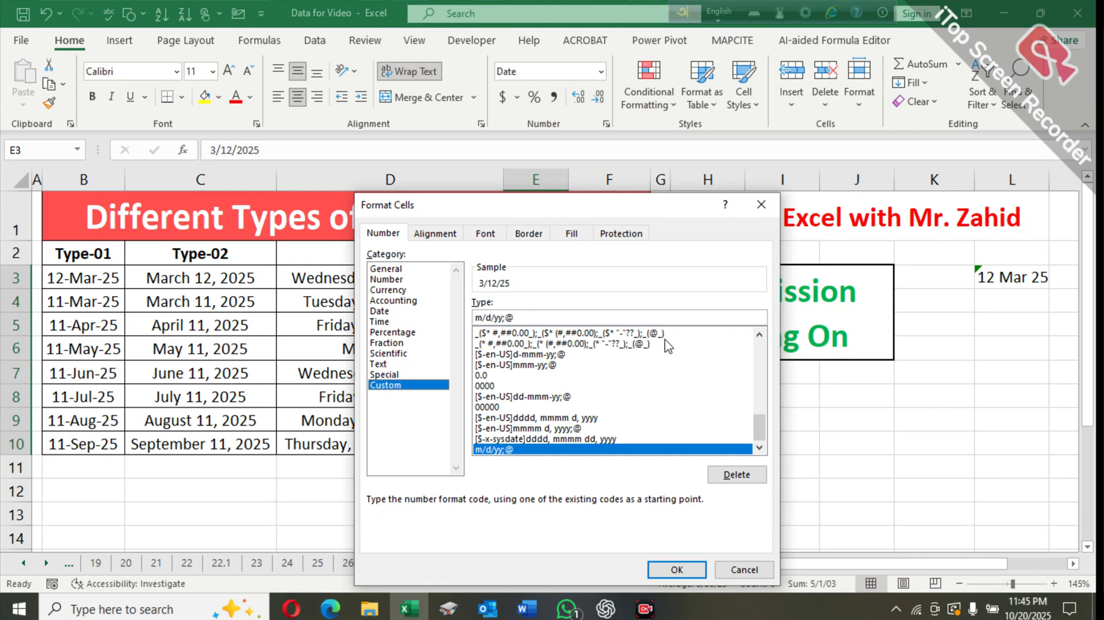
drag(759, 426, 751, 372)
click(513, 428)
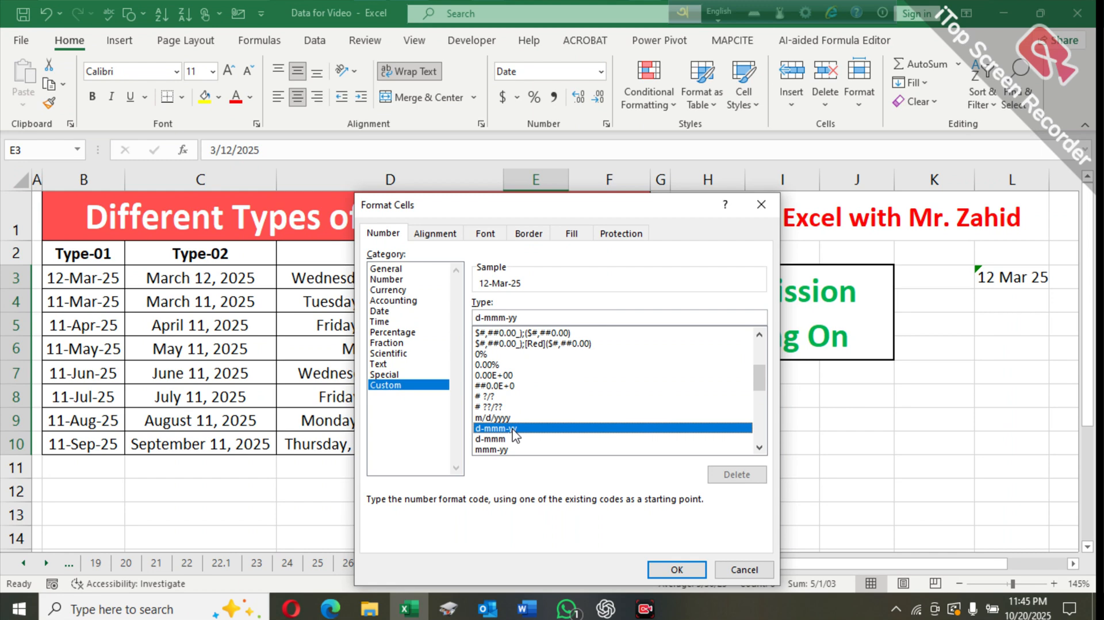
click(509, 420)
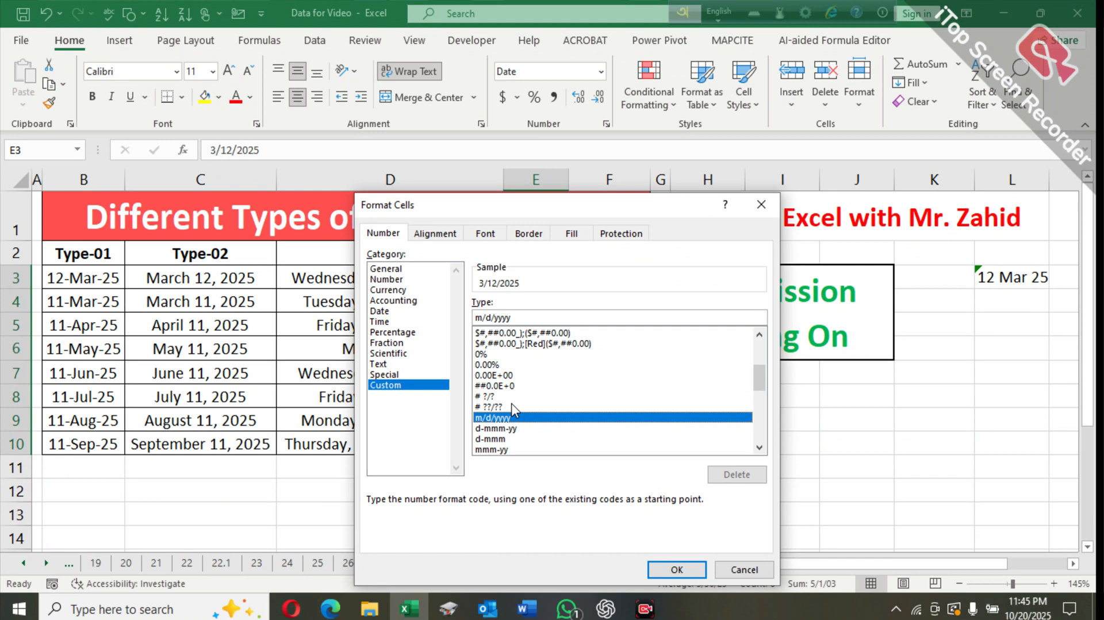
Replace the custom format code with dd mmm yy and apply it to the Type-04 dates
click(518, 317)
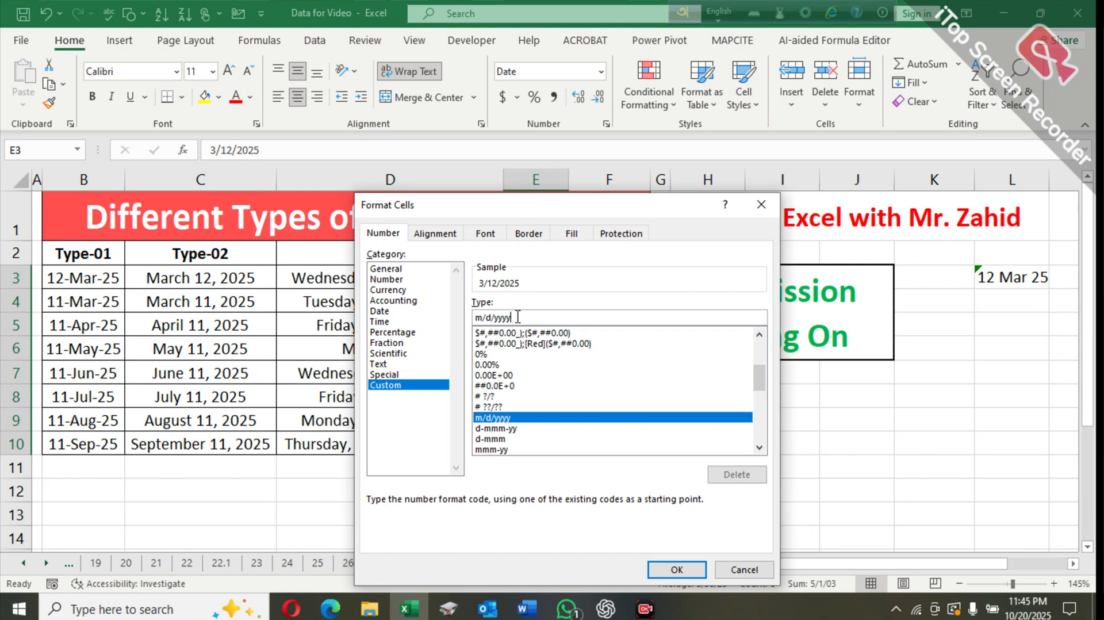
key(BackSpace)
key(BackSpace)
key(BackSpace)
key(BackSpace)
key(BackSpace)
key(BackSpace)
key(BackSpace)
key(BackSpace)
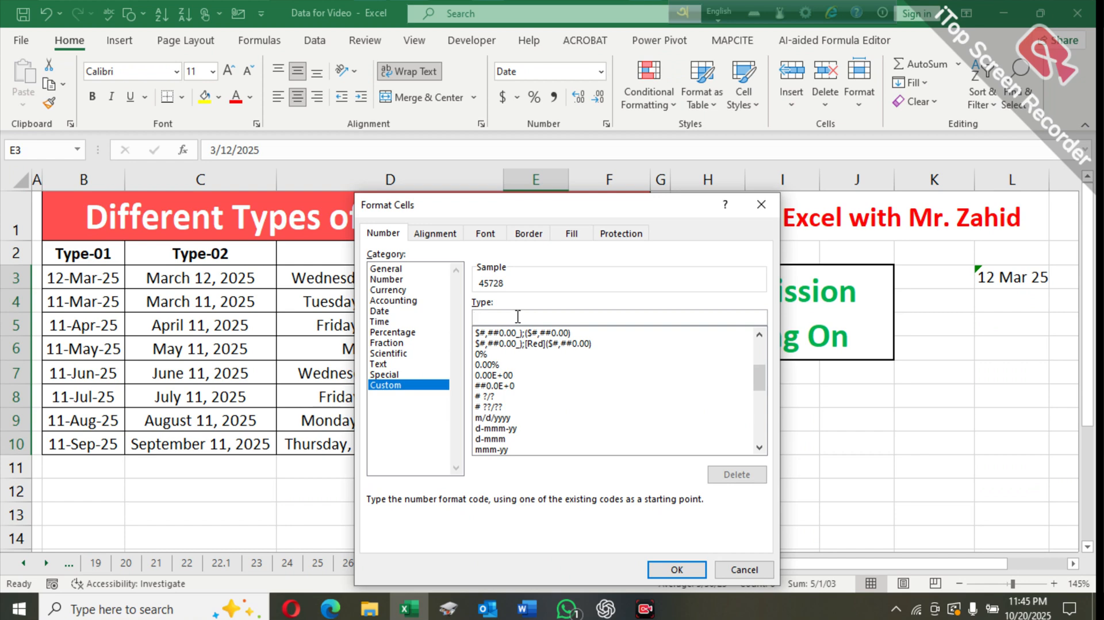
text(dd mmm yy)
click(677, 570)
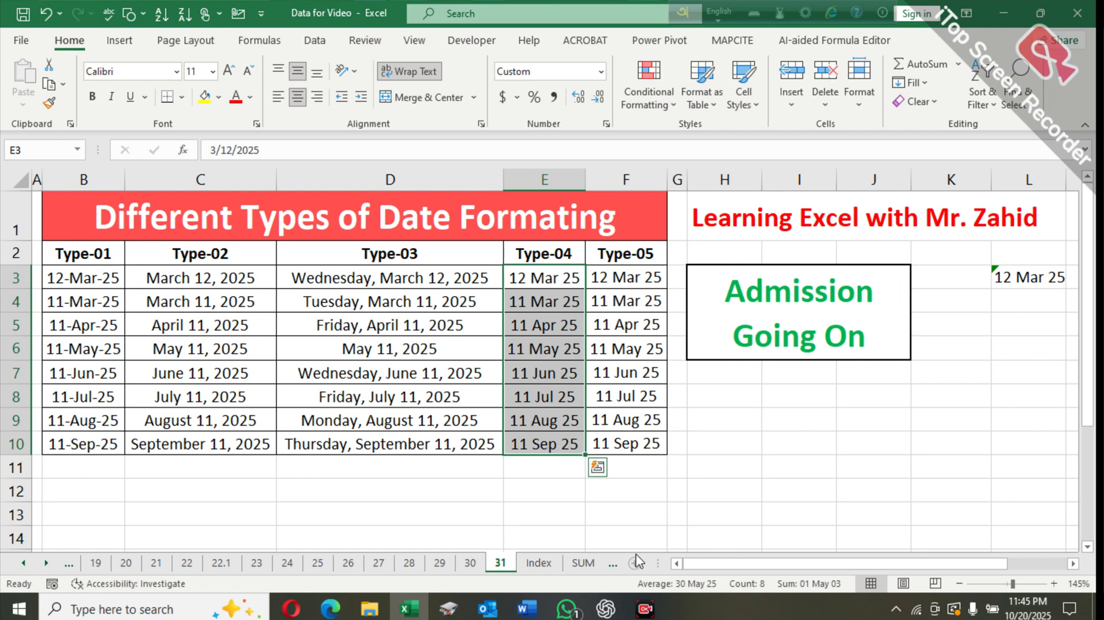
Compare the cell contents behind the Type-04 dates with the TEXT formulas behind the Type-05 dates
click(532, 512)
click(622, 349)
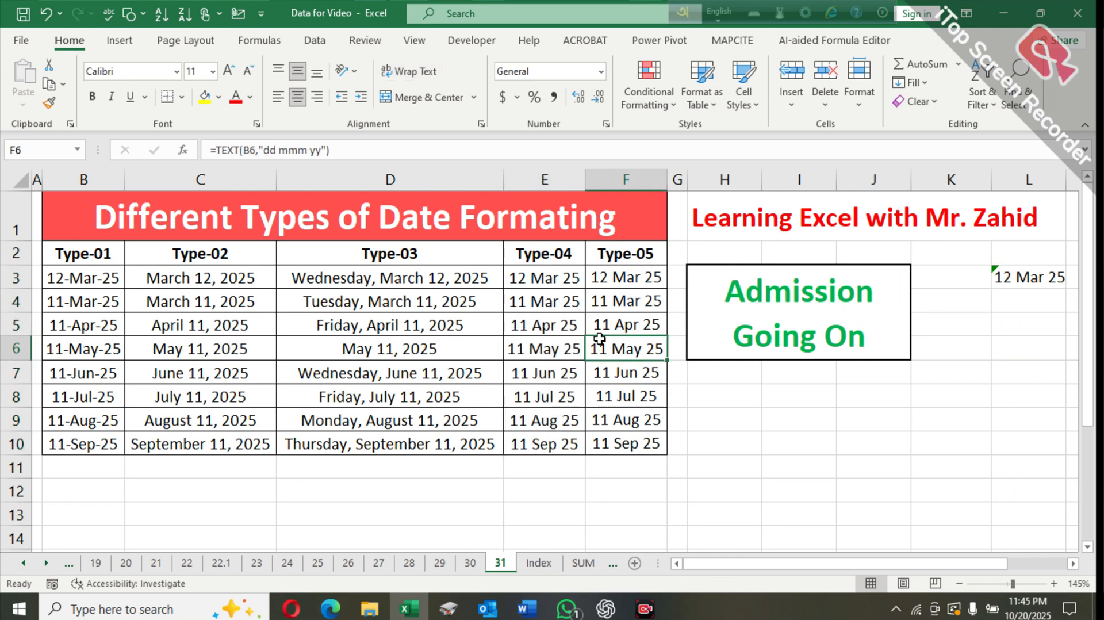
click(567, 331)
click(627, 351)
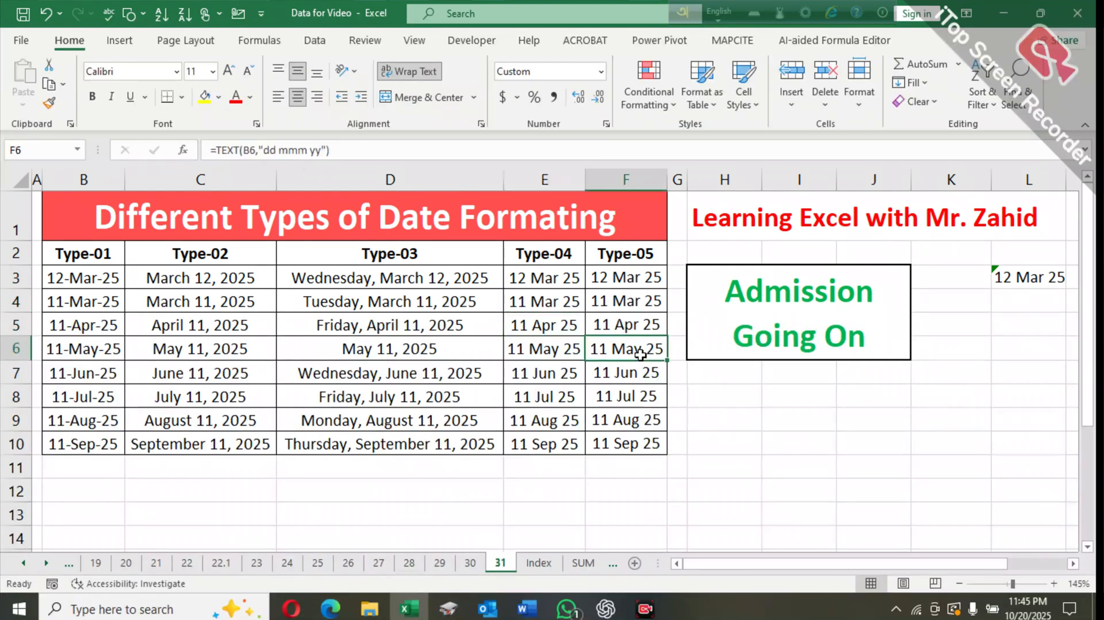
click(543, 347)
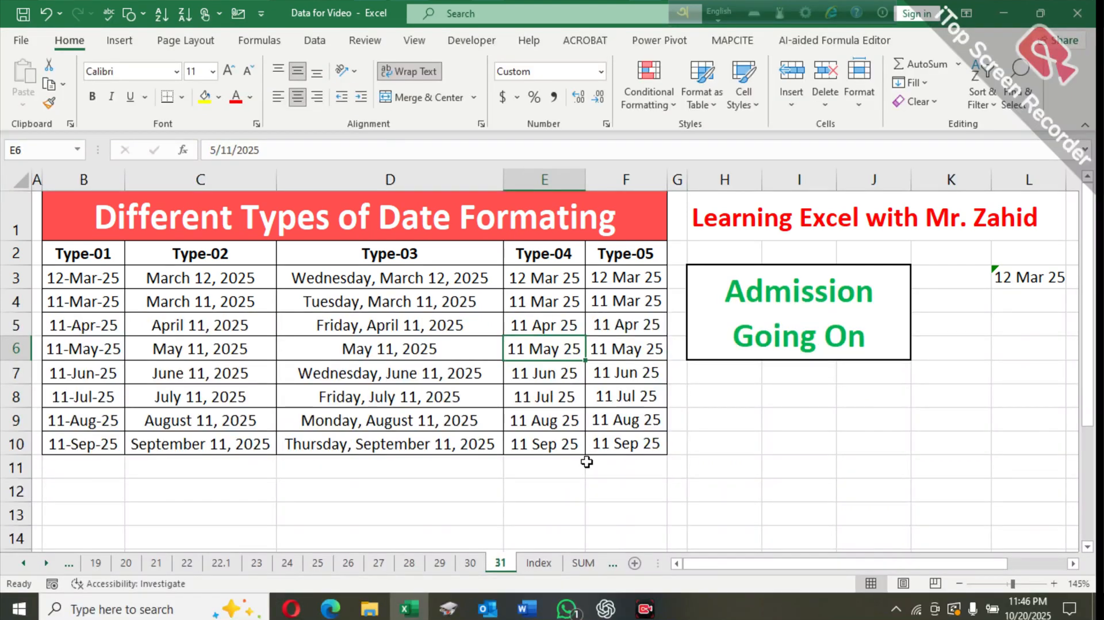
click(633, 396)
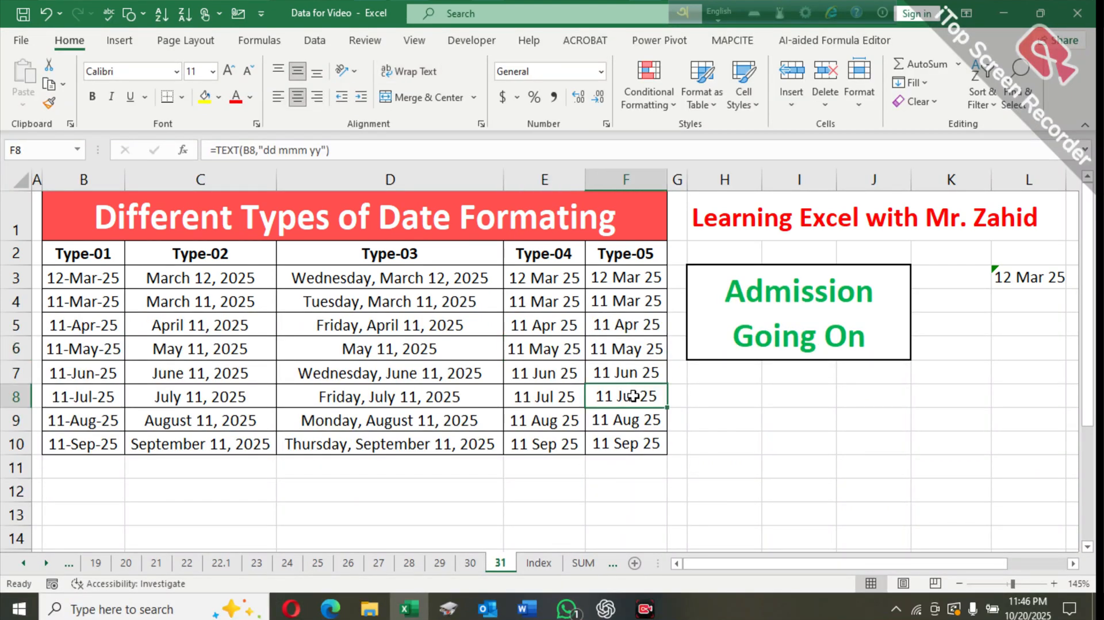
click(533, 368)
click(627, 354)
click(534, 343)
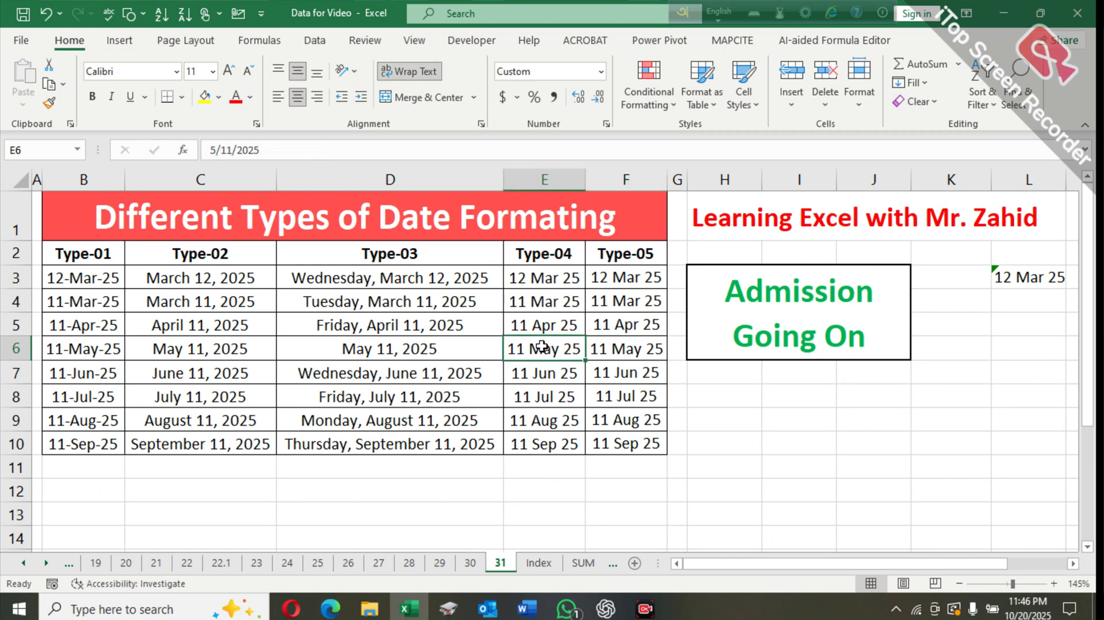
click(648, 340)
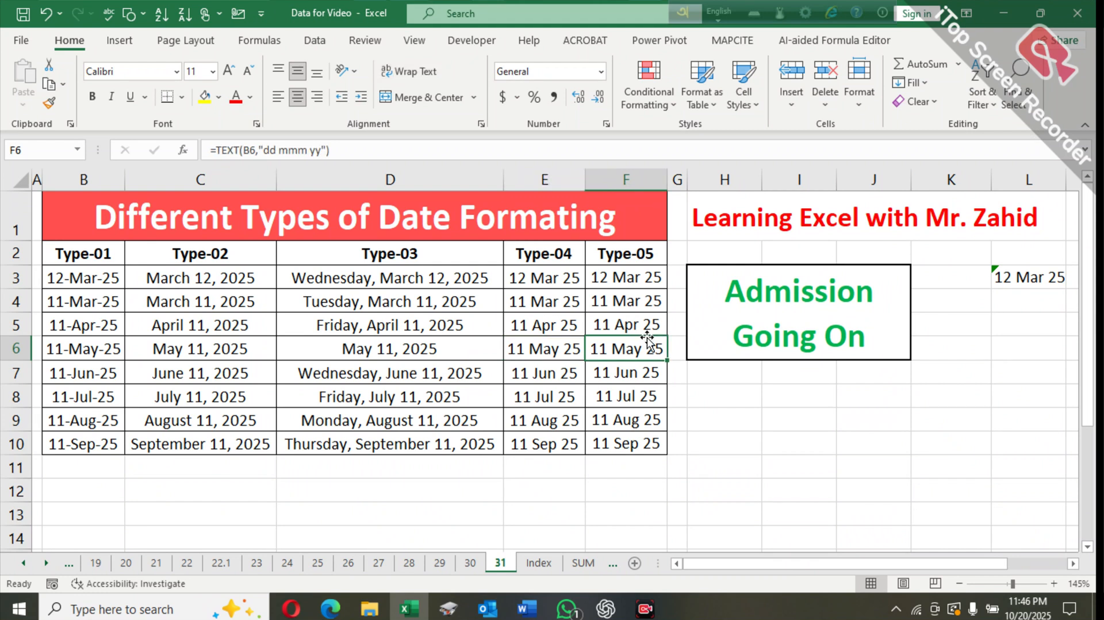
click(563, 318)
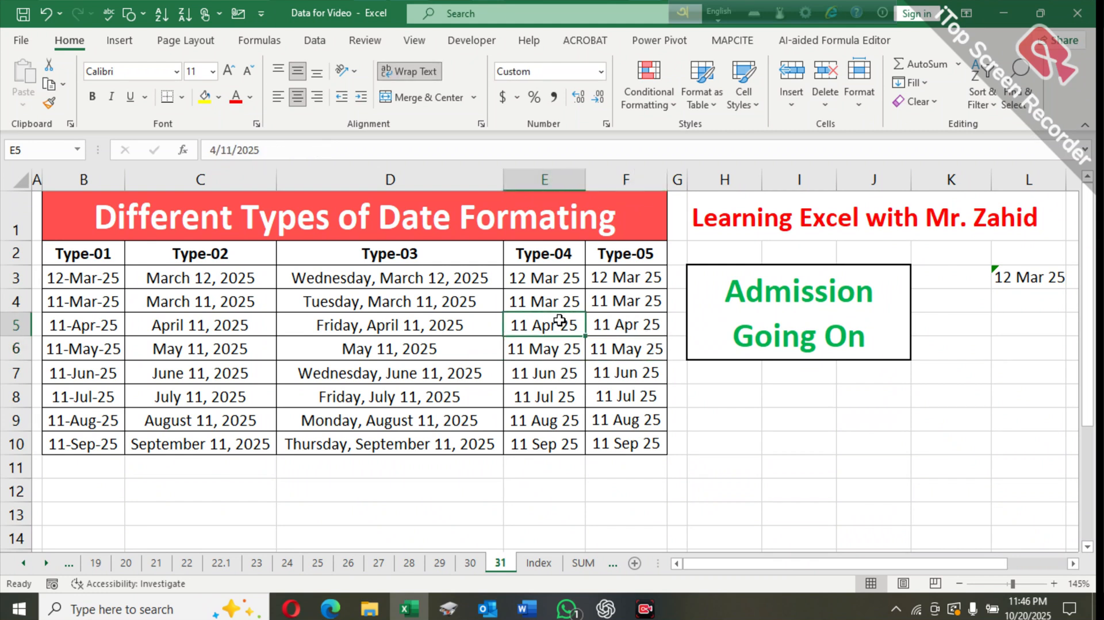
click(647, 320)
click(532, 302)
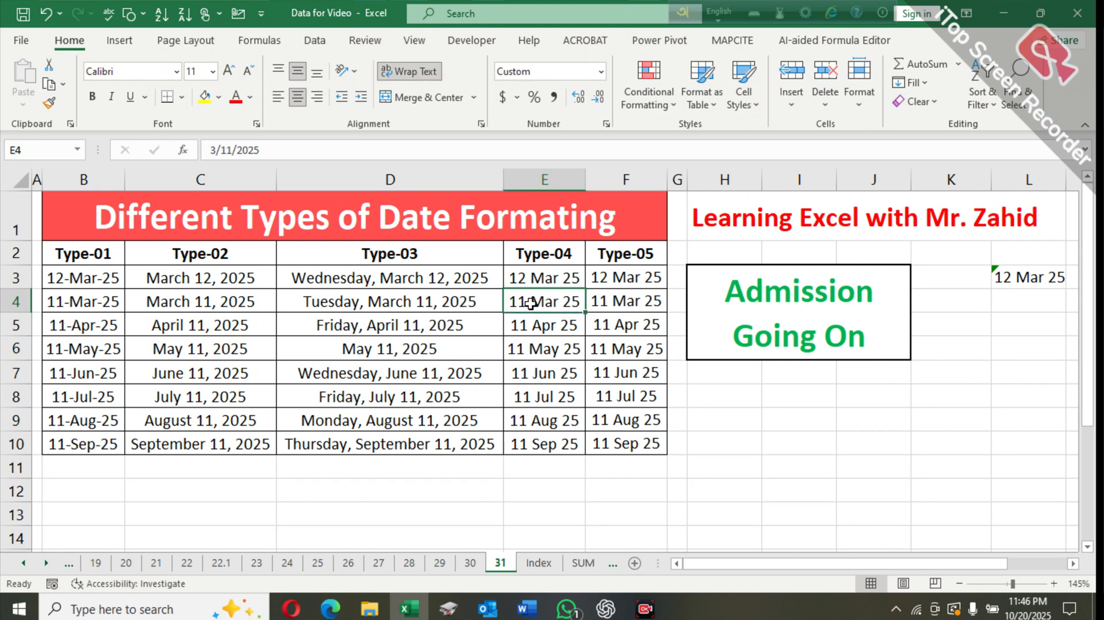
click(625, 324)
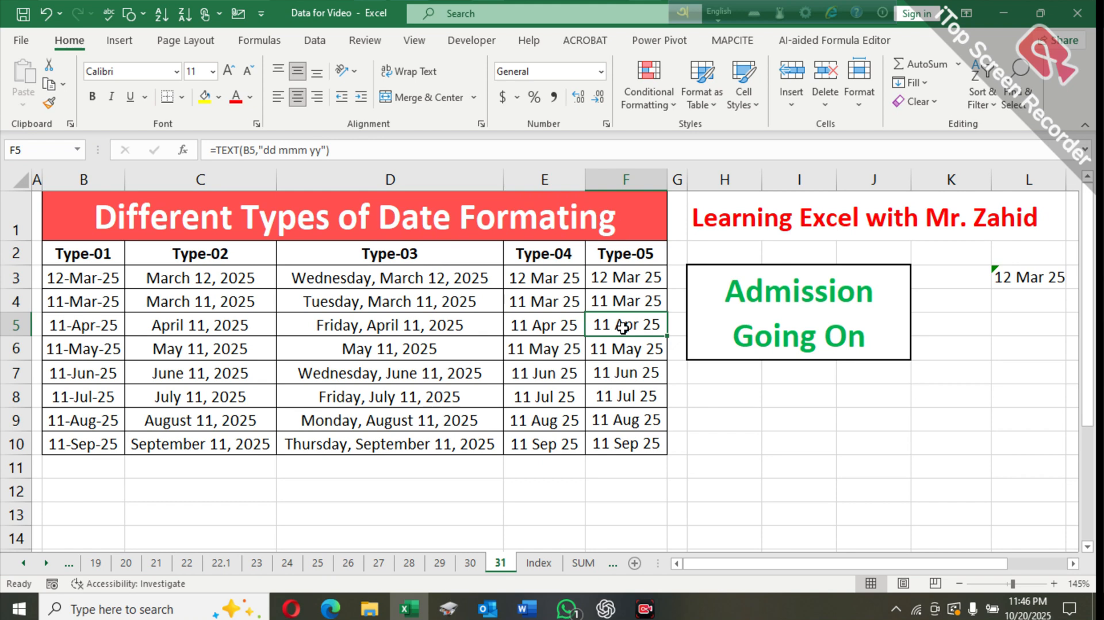
click(253, 153)
key(Return)
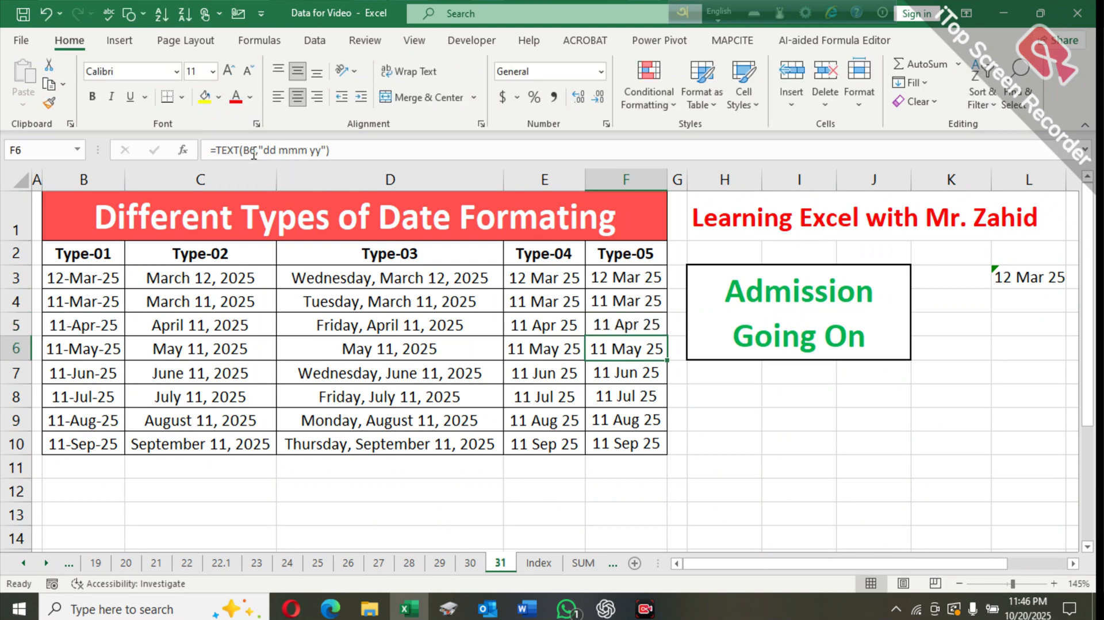
Clear all the Type-03 dates in D3:D10
click(368, 280)
key(shift+Down)
key(shift+Down)
key(shift+Down)
key(shift+Down)
key(shift+Down)
key(shift+Down)
key(shift+Down)
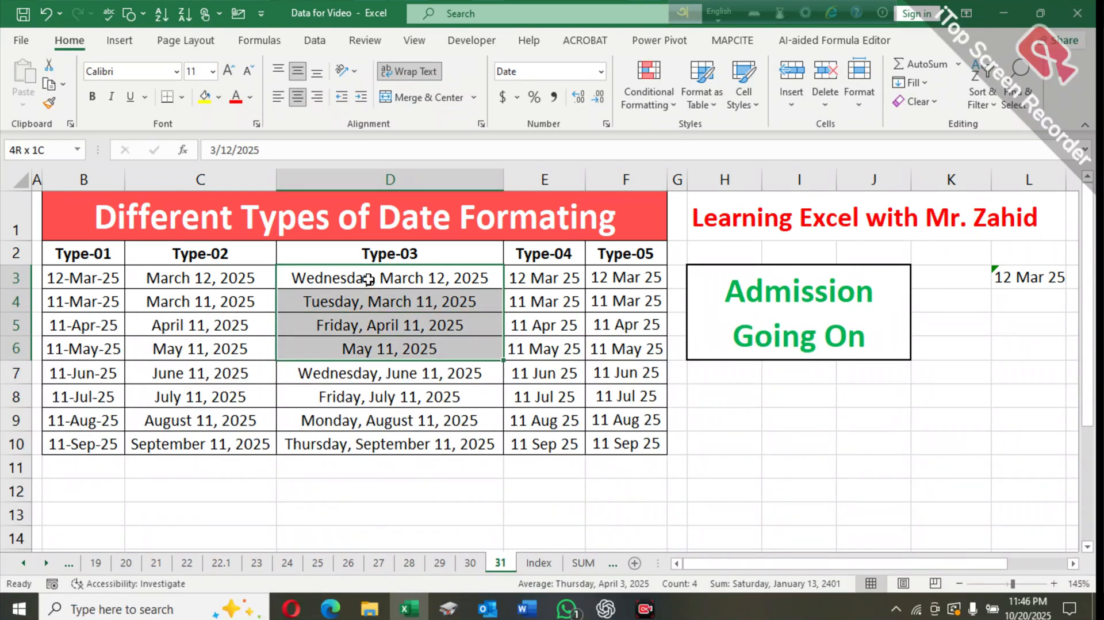
key(Delete)
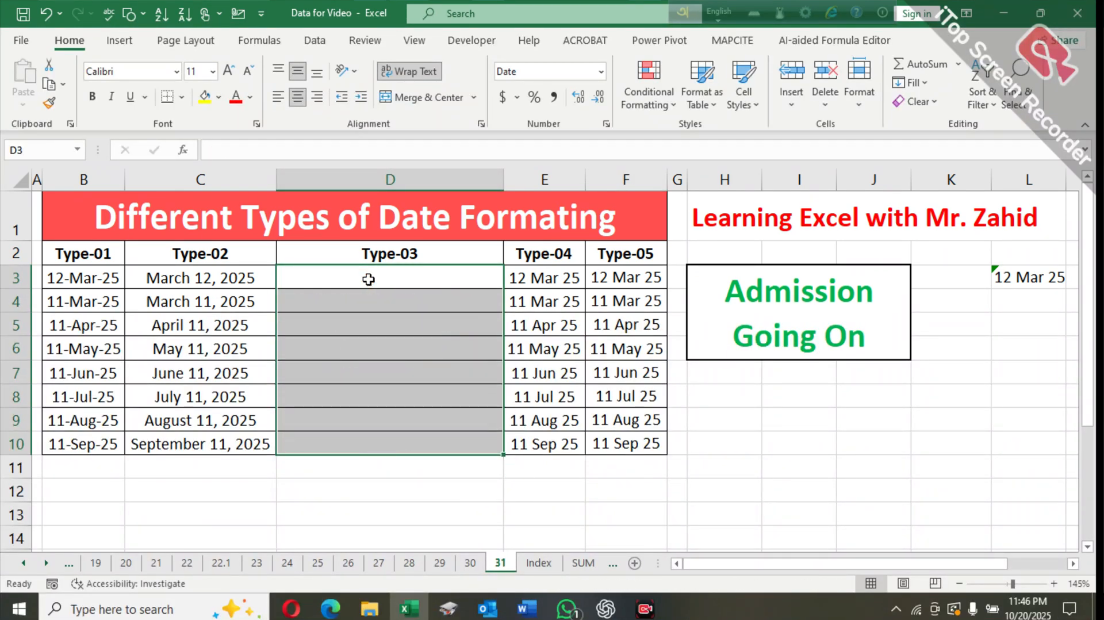
Enter the formula =TEXT(DATE(2025,3,12)," dd mmm yy") in D3, the first cell under Type-03
key(Down)
key(Up)
text(=)
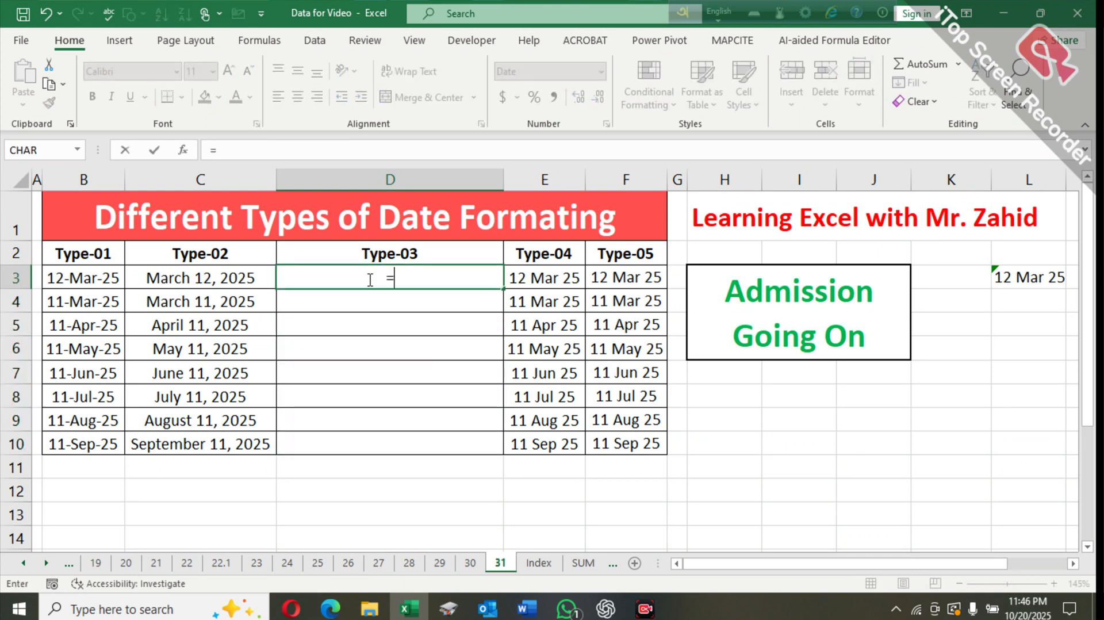
text(text)
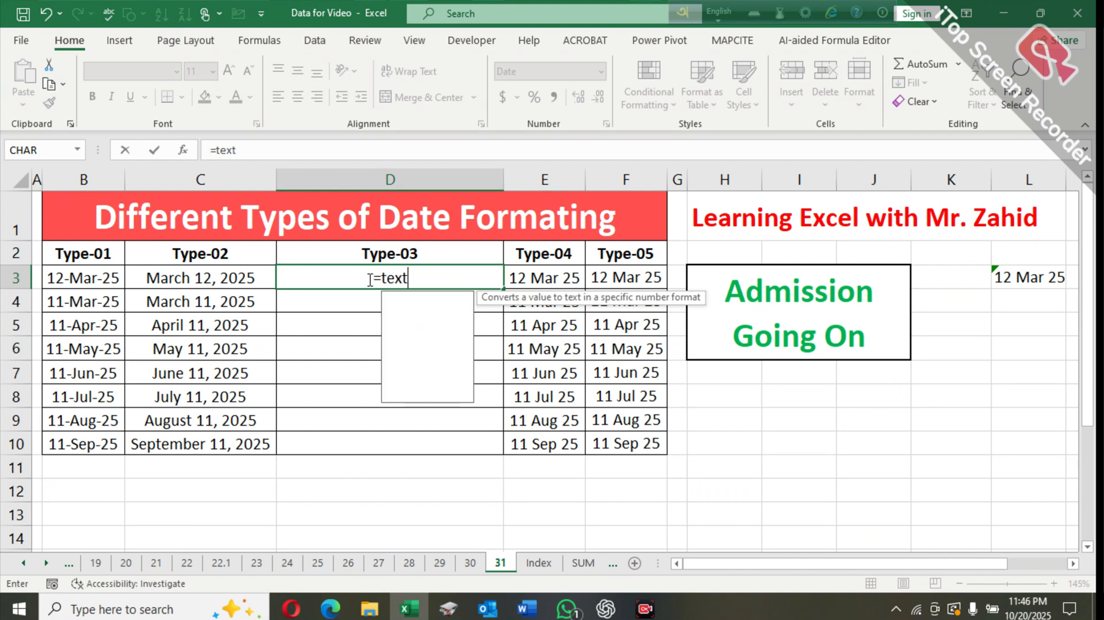
key(Tab)
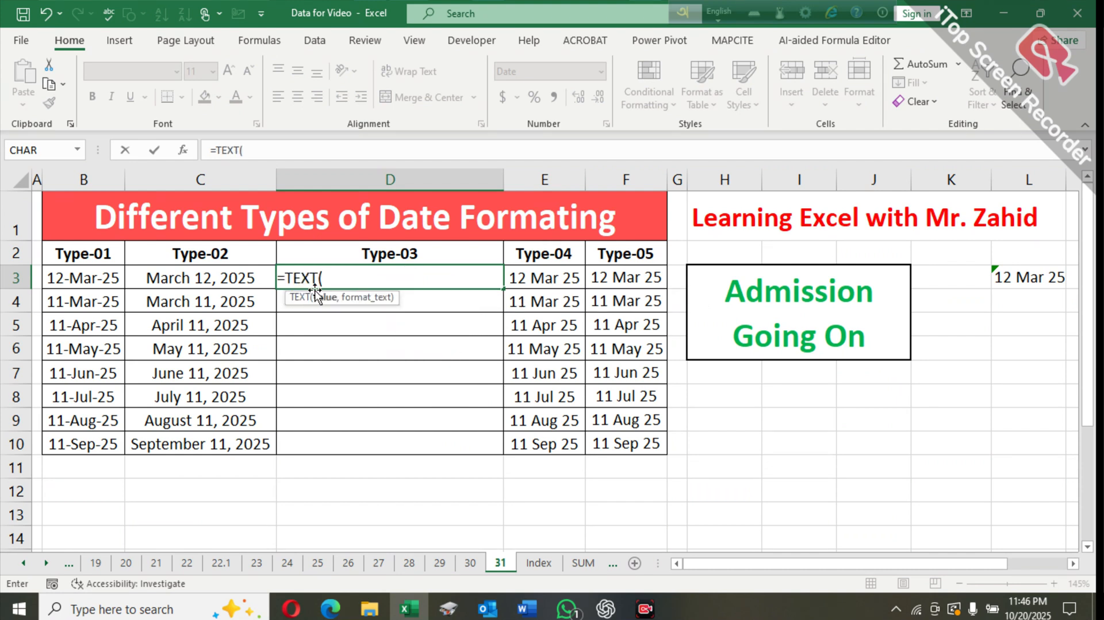
text(date)
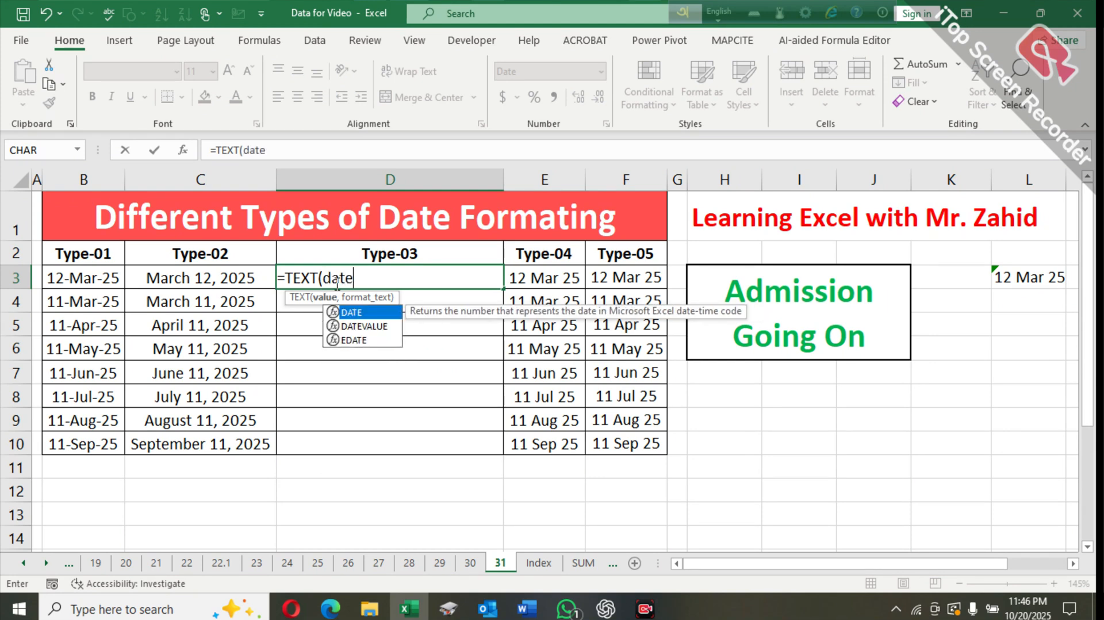
key(Tab)
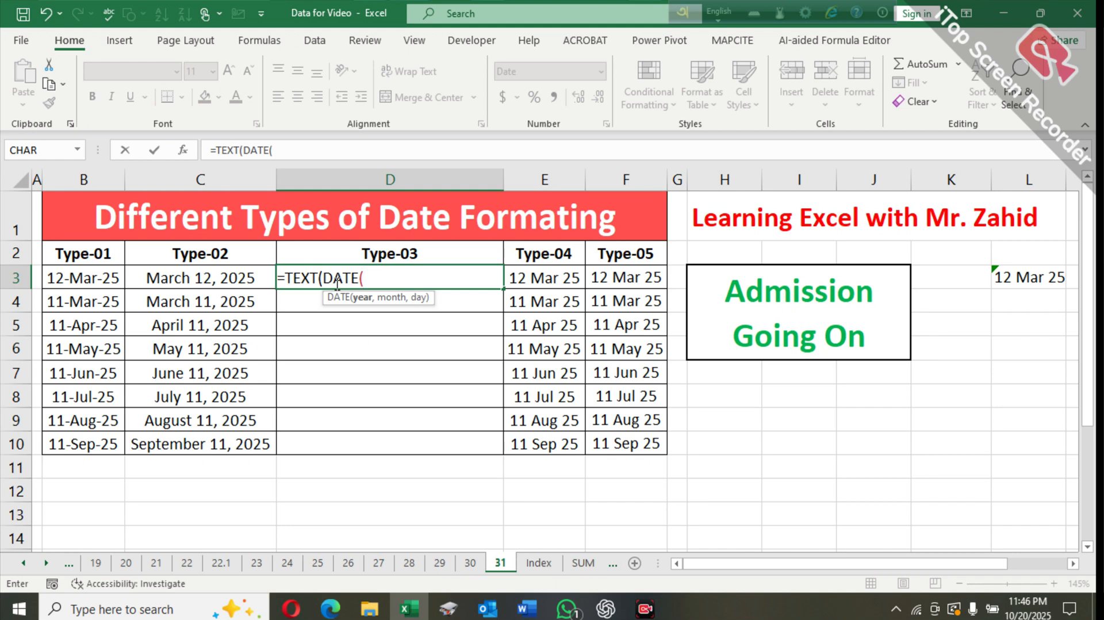
text(2025,)
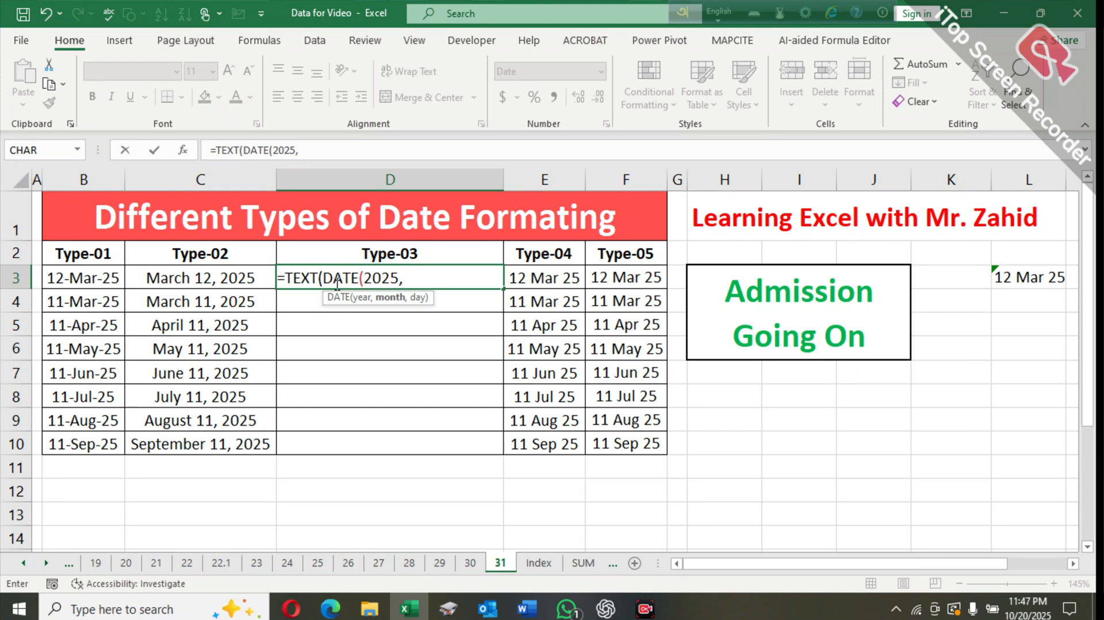
text(3,1)
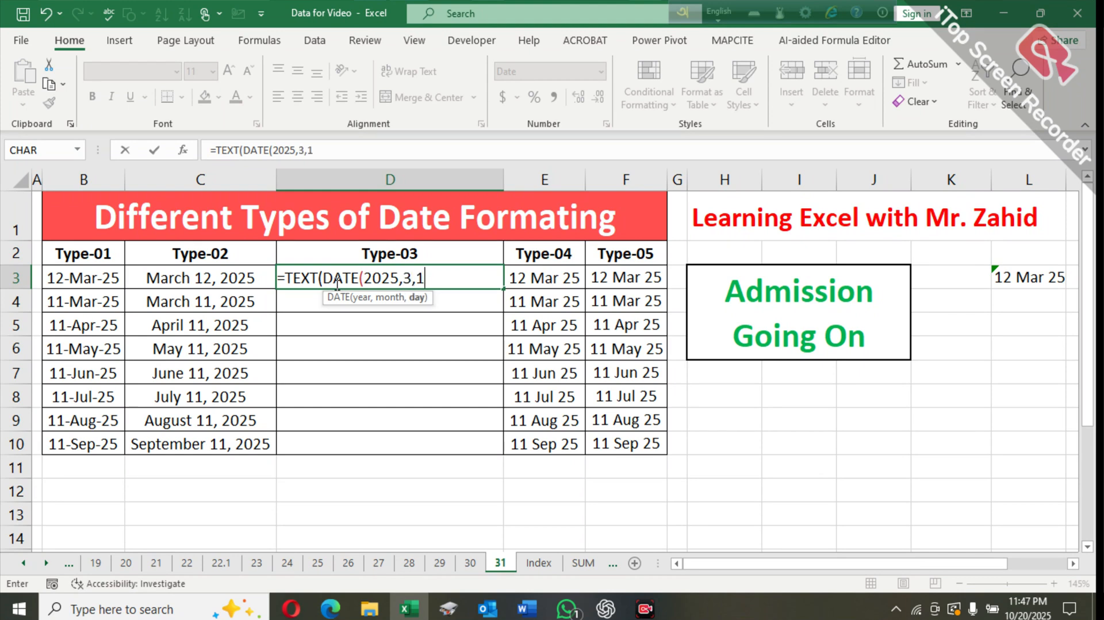
text(2),)
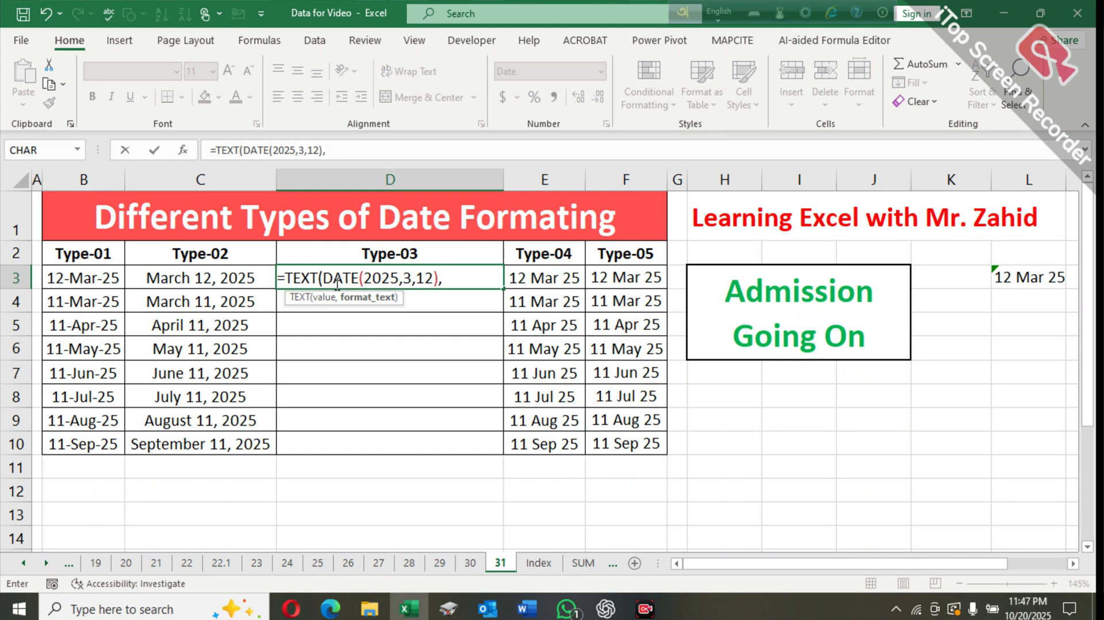
text(" dd mm)
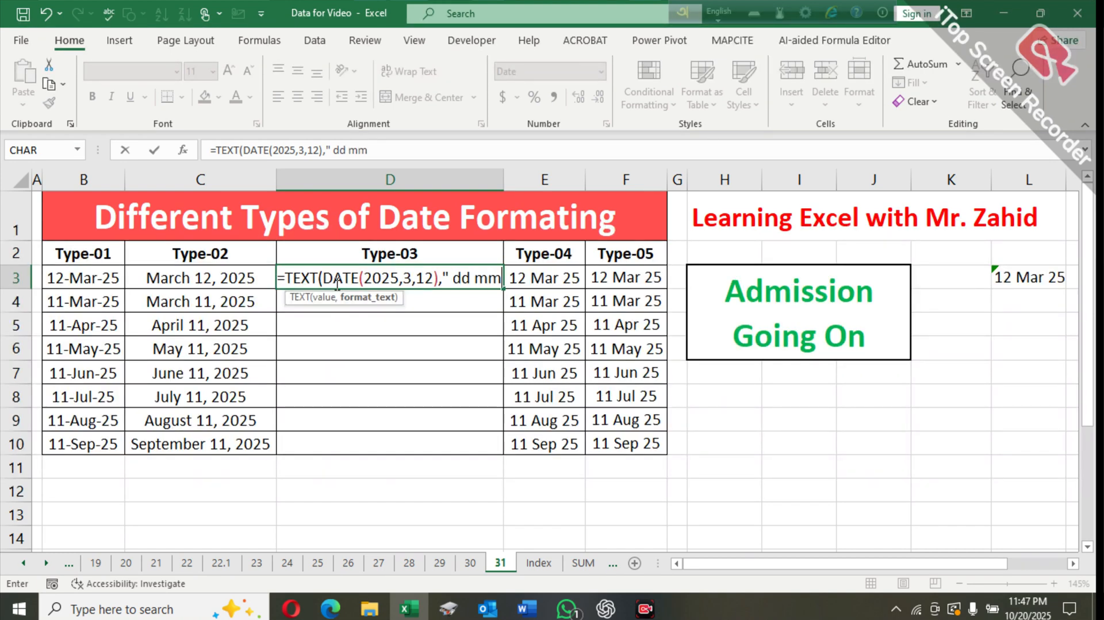
text(m yy)
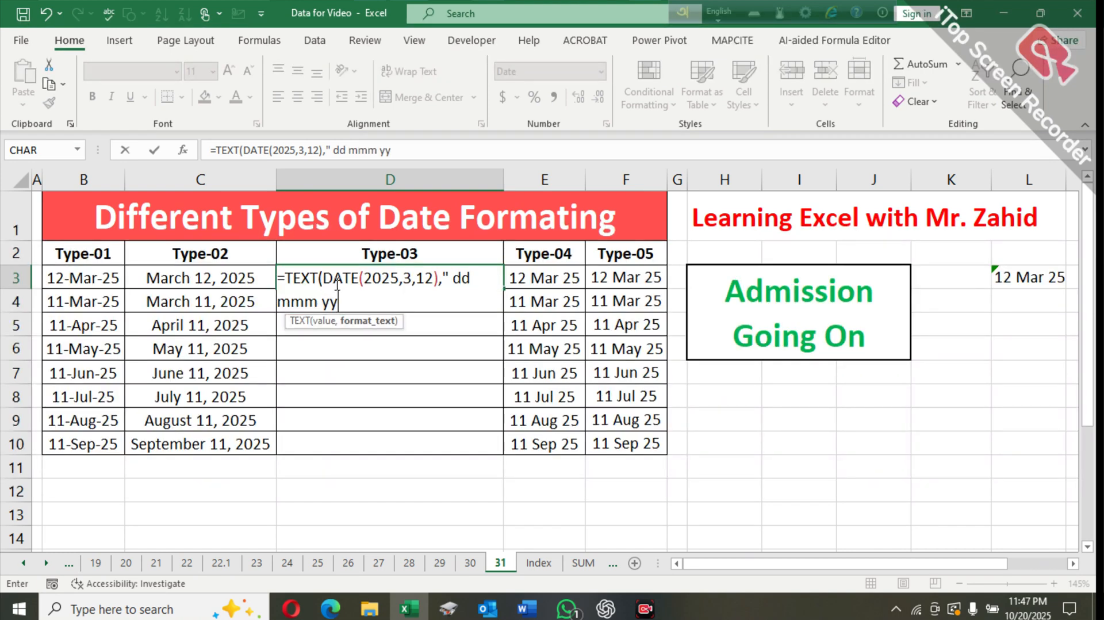
text("))
key(Return)
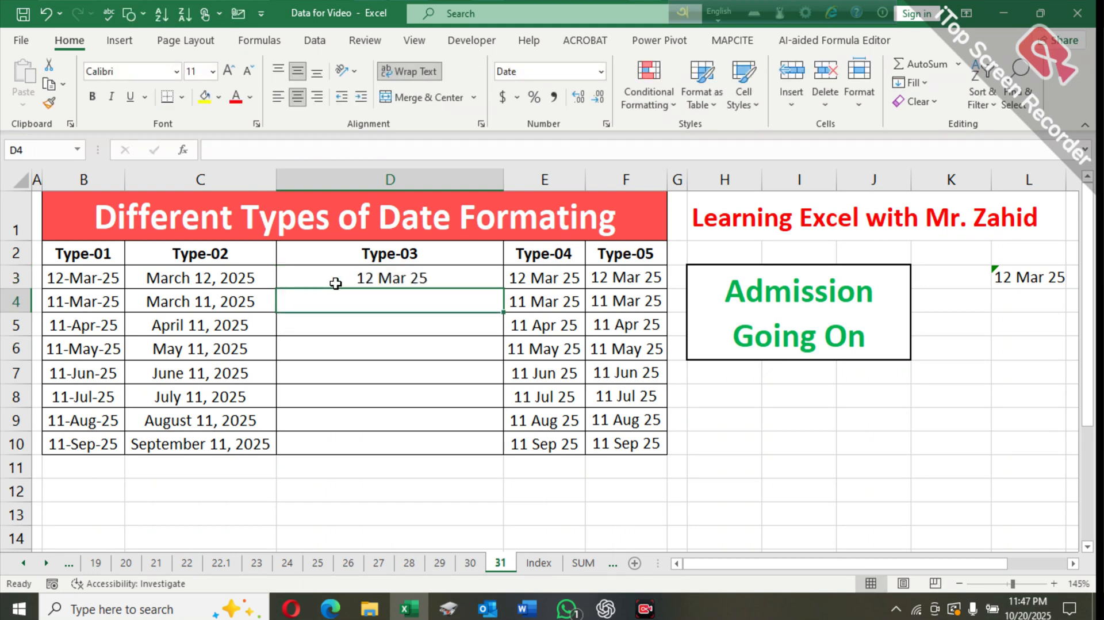
click(403, 276)
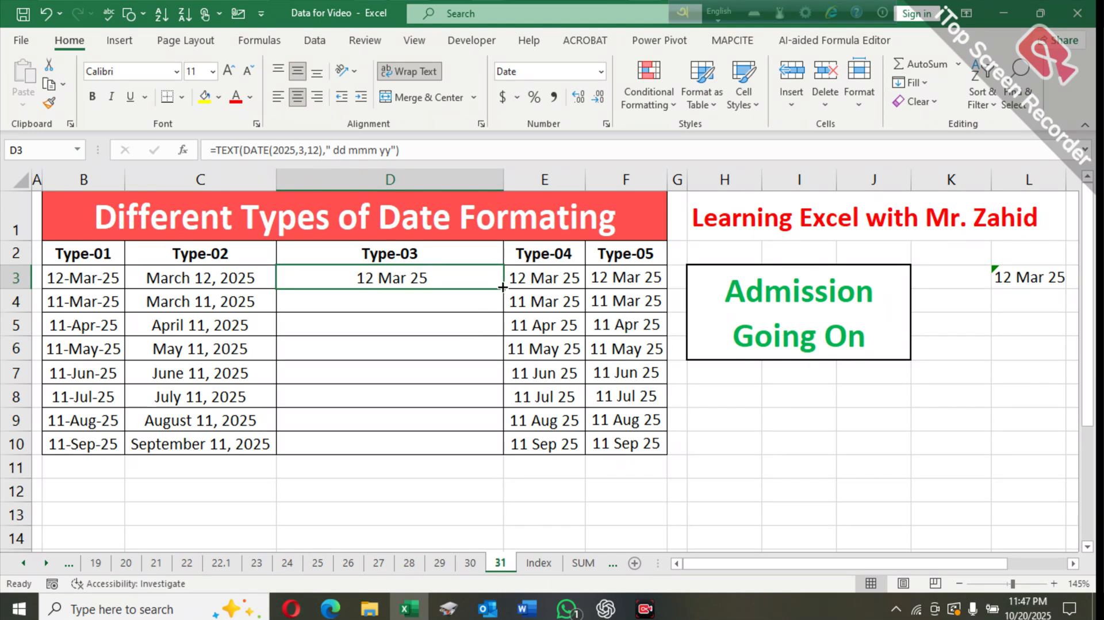
Fill the D3 formula down through D10, and change the month in D4's DATE function to 4
drag(504, 288, 510, 446)
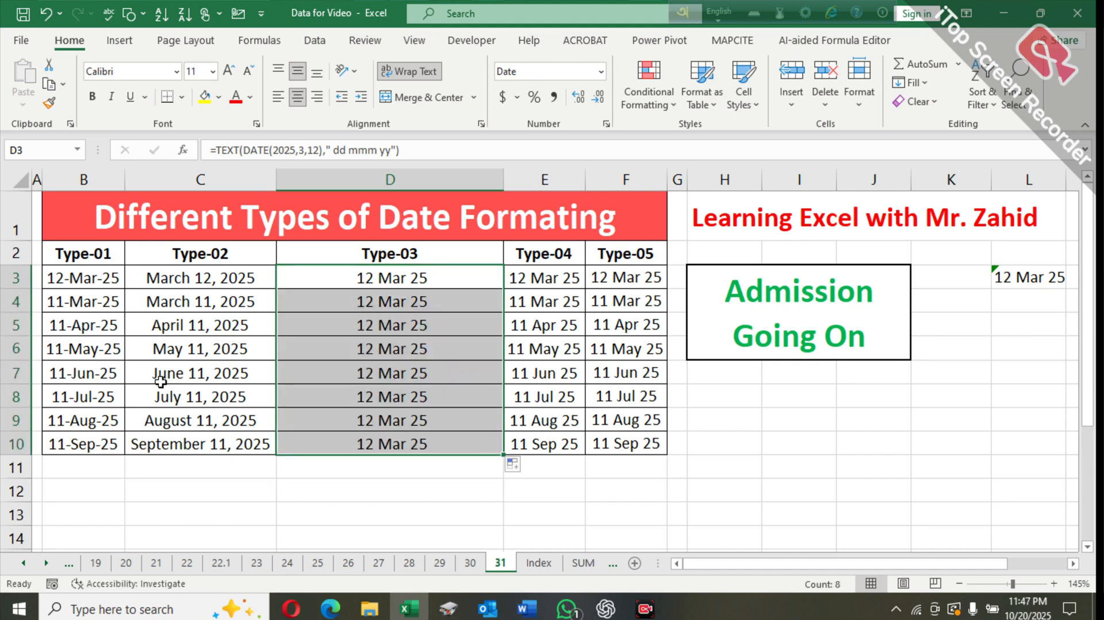
click(180, 372)
click(367, 298)
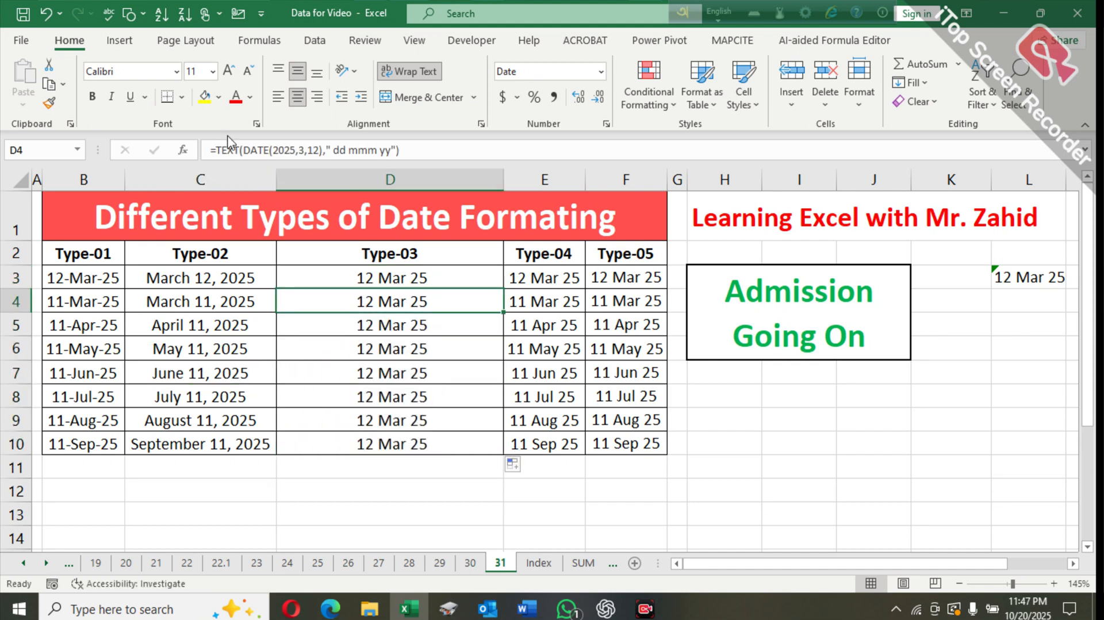
click(306, 149)
key(BackSpace)
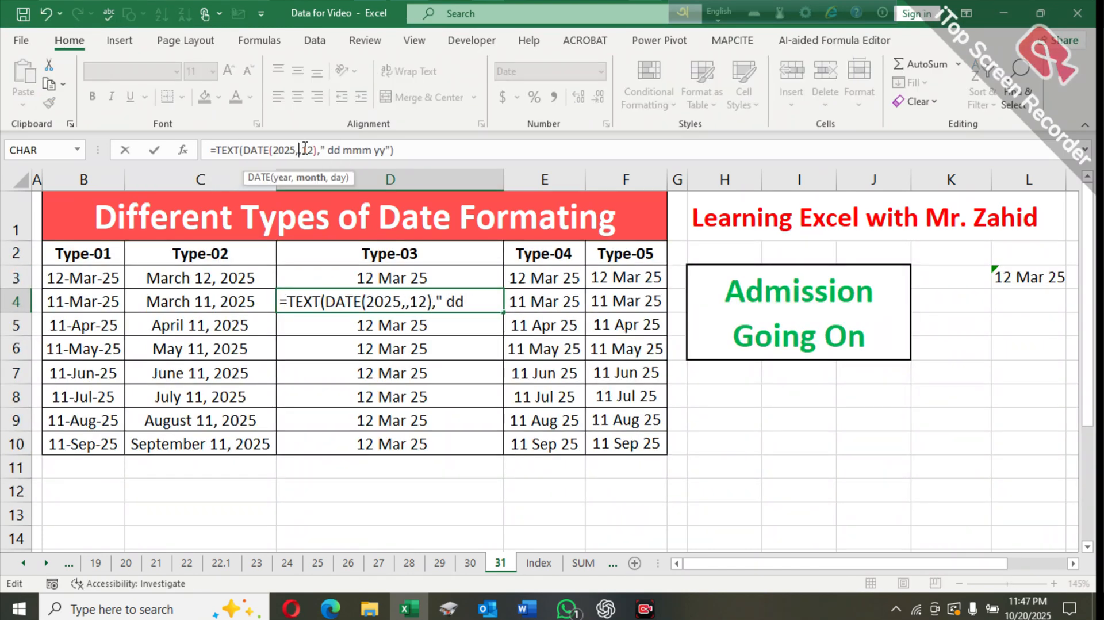
text(4)
key(Return)
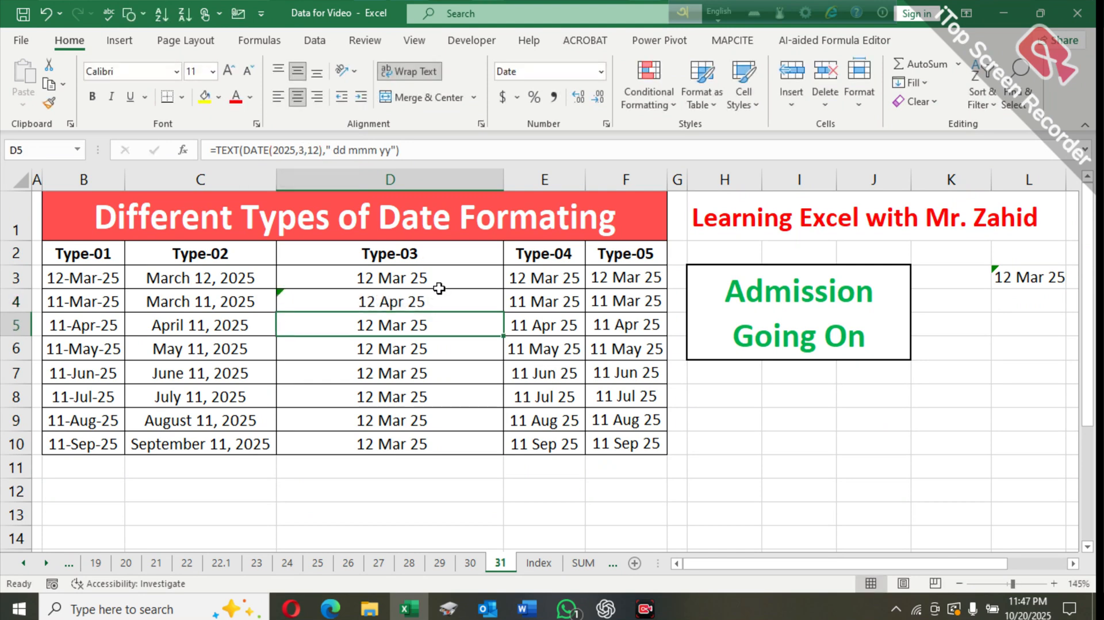
Set the day in D7's DATE function to 15, and autofit the width of the Type-03 column
click(404, 382)
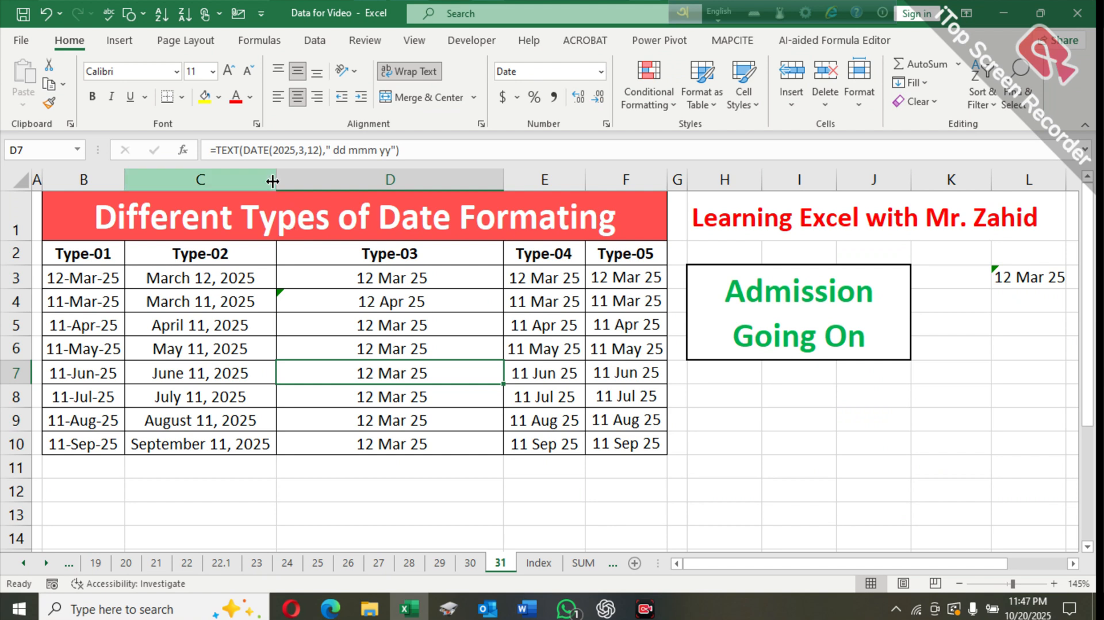
click(314, 153)
key(BackSpace)
text(5)
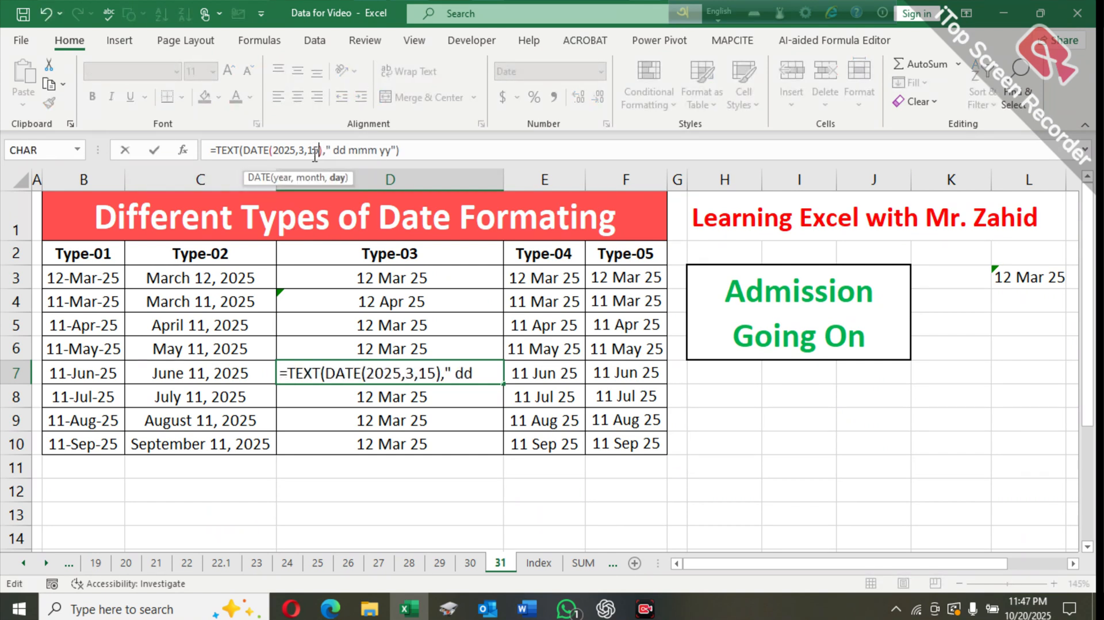
key(Return)
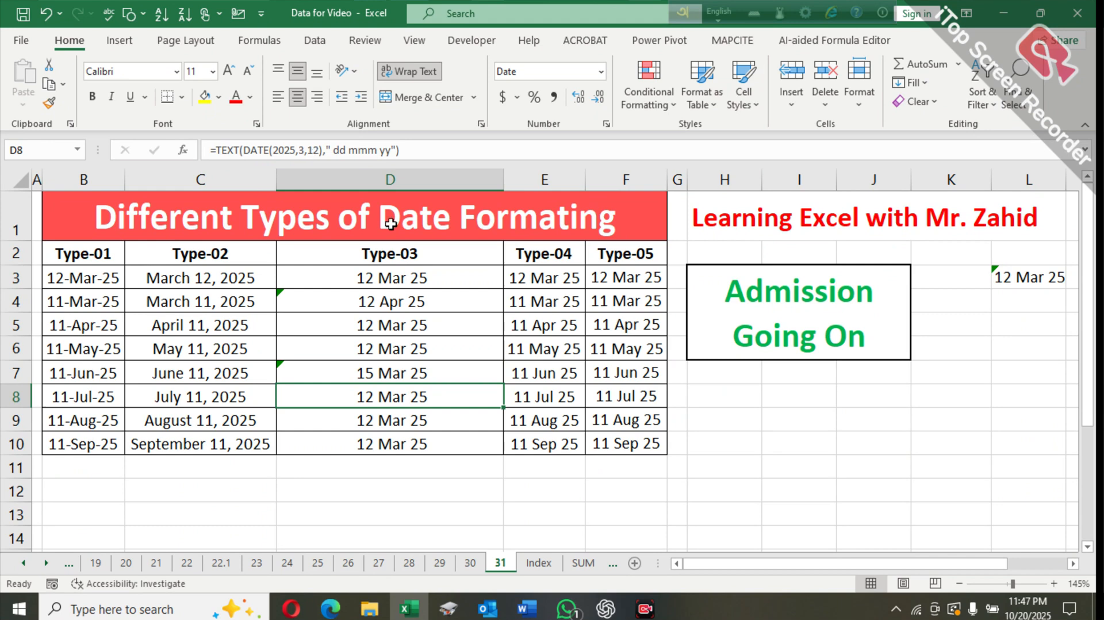
click(412, 371)
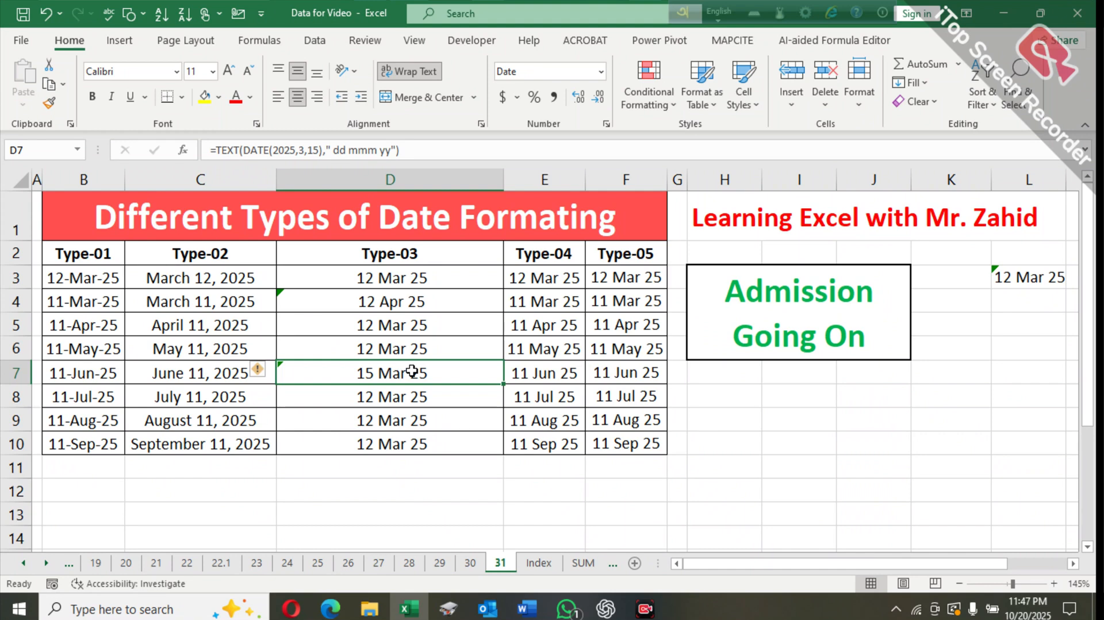
double_click(504, 179)
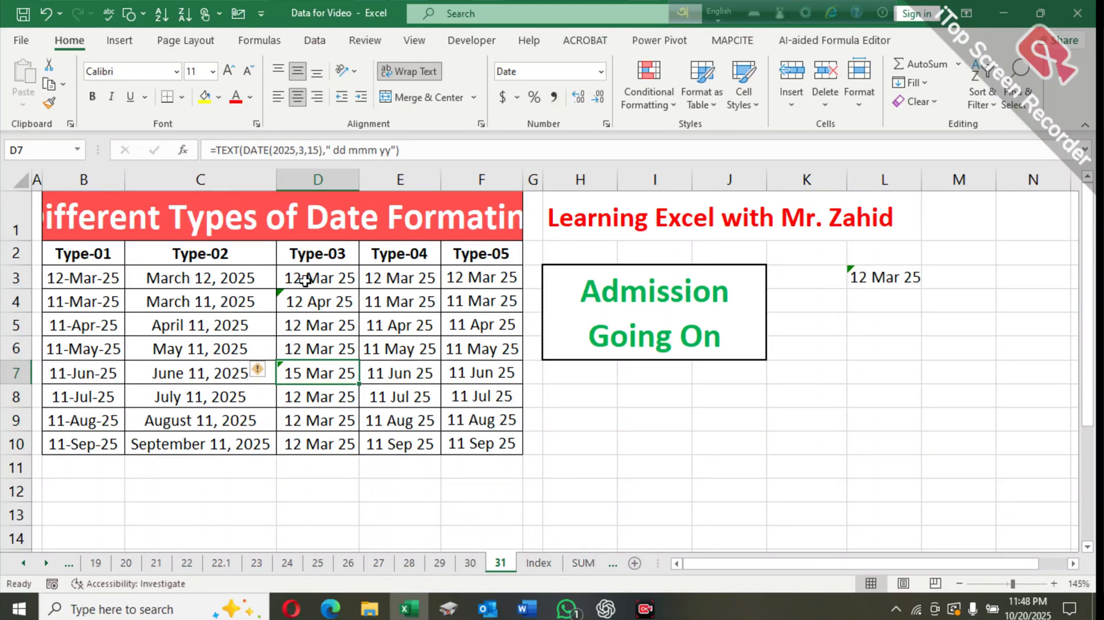
Change the format text in D3's TEXT formula to " ddd mmm yyyy" and autofit the Type-03 column again
click(319, 291)
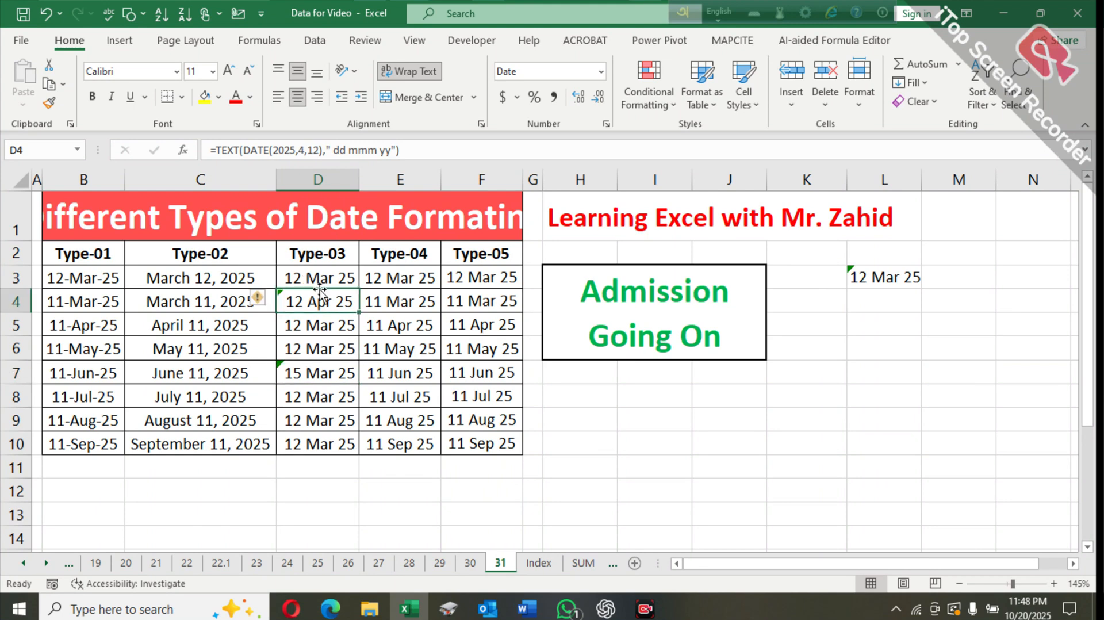
click(336, 280)
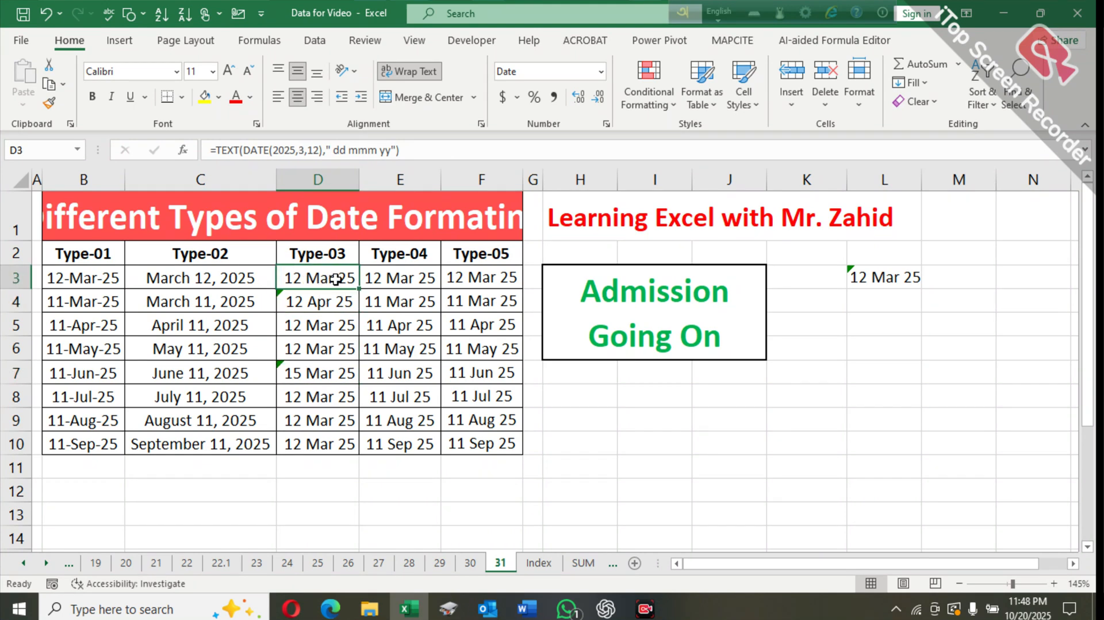
click(348, 150)
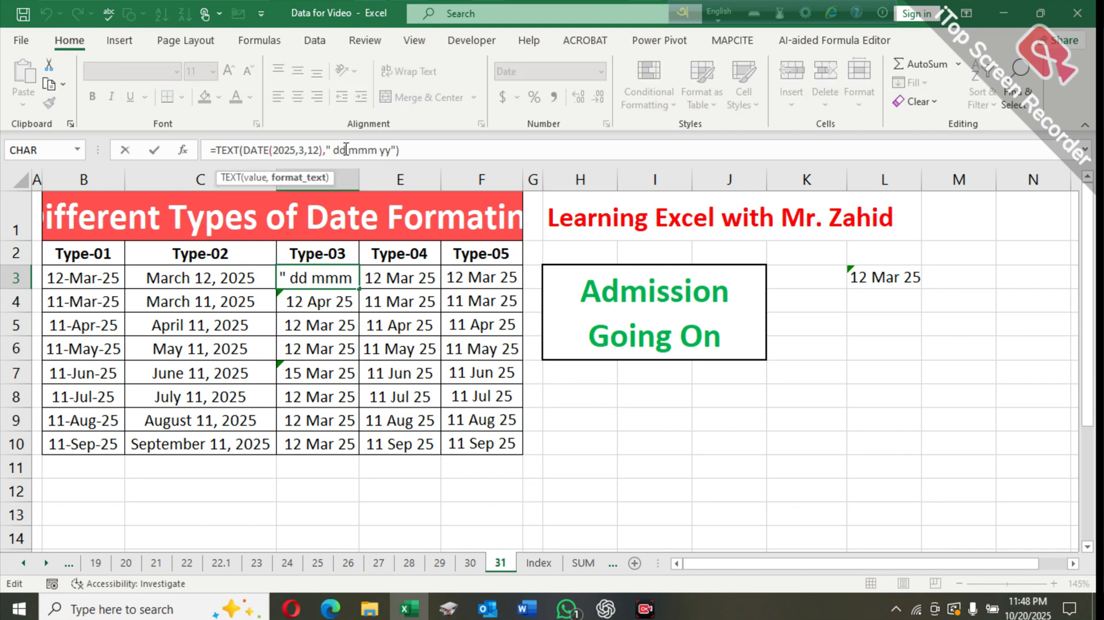
text(d )
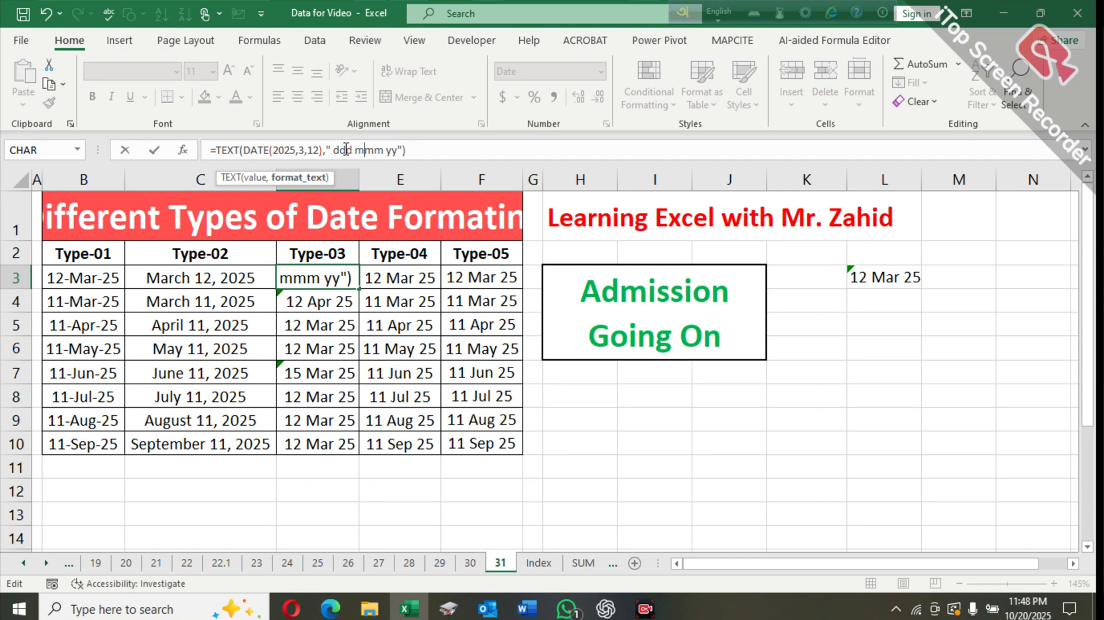
text(mm)
key(BackSpace)
key(BackSpace)
key(Right)
text(yy)
key(Return)
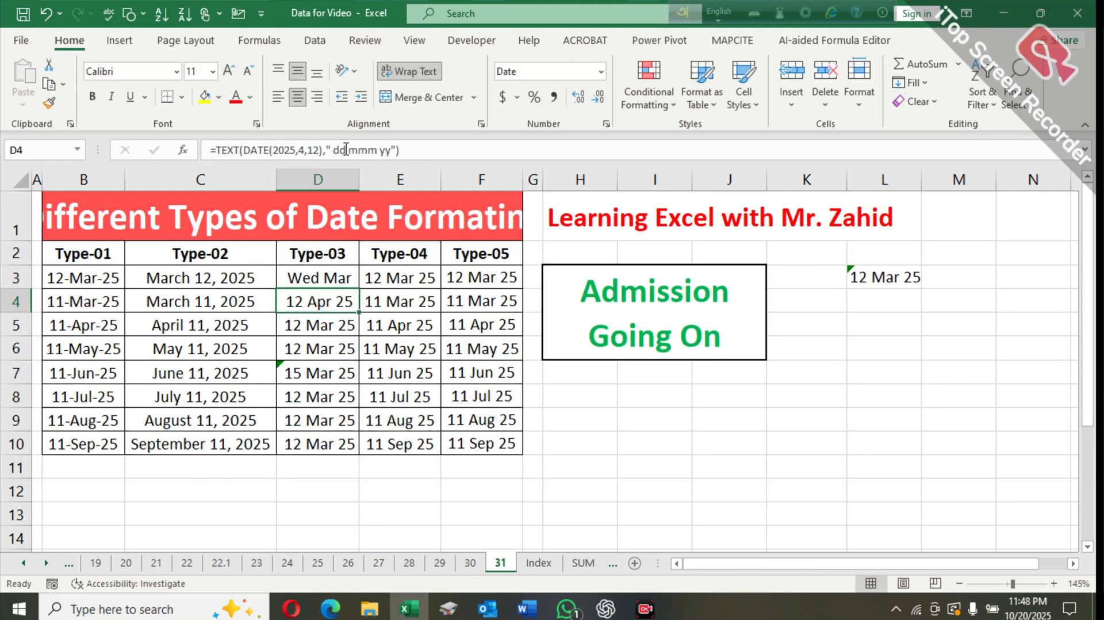
double_click(359, 179)
Shorten the day code in D3's TEXT formula to dd, giving the format text " dd mmm yyyy"
click(350, 281)
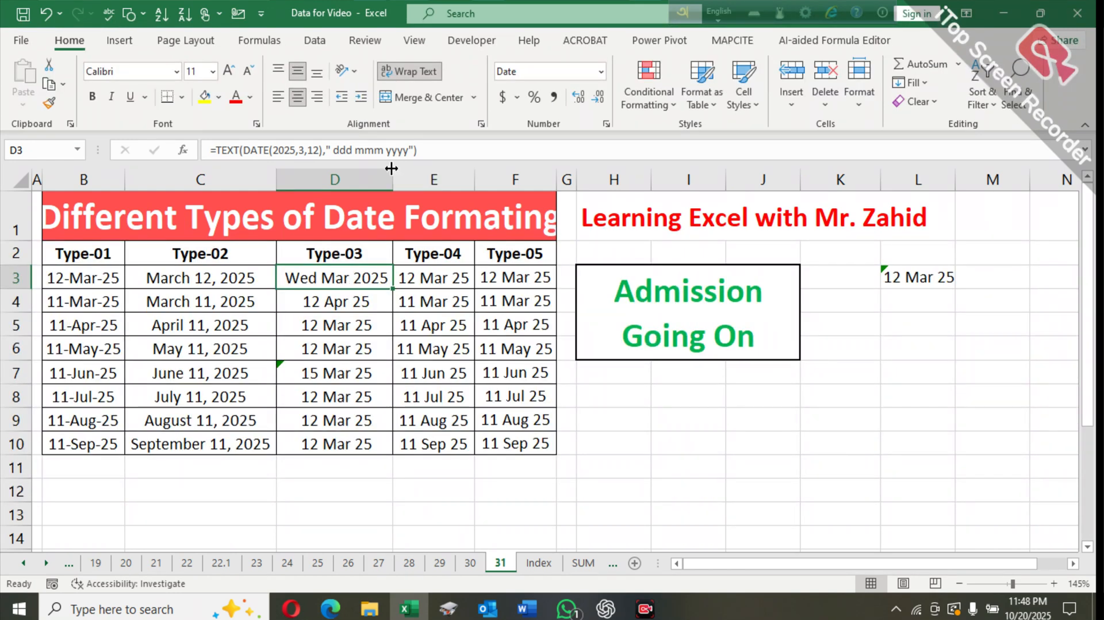
click(353, 150)
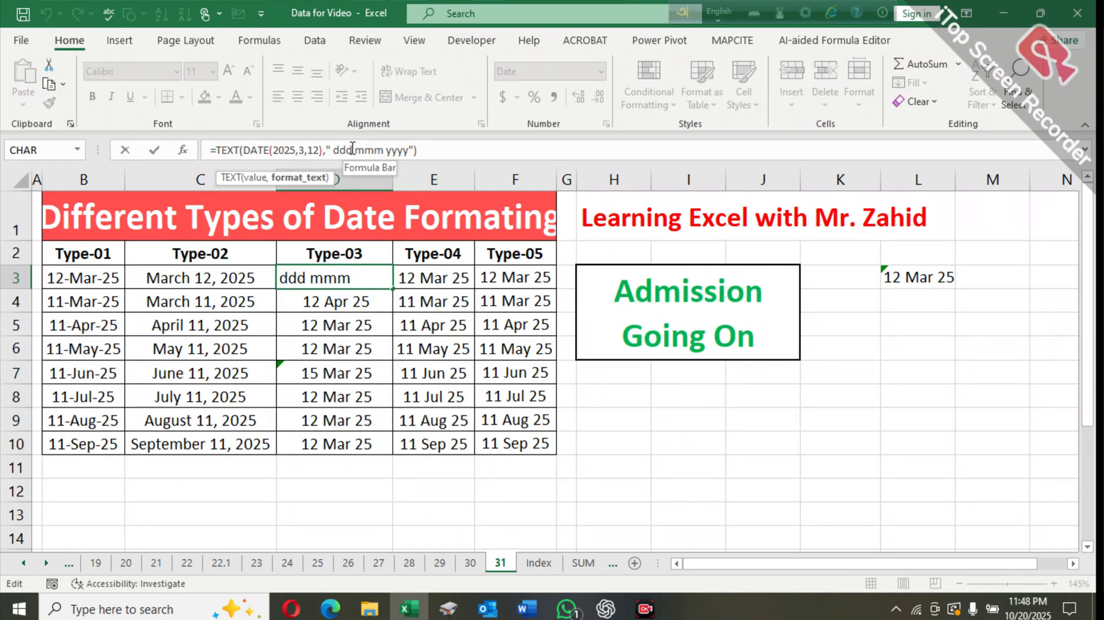
key(BackSpace)
key(Return)
key(Up)
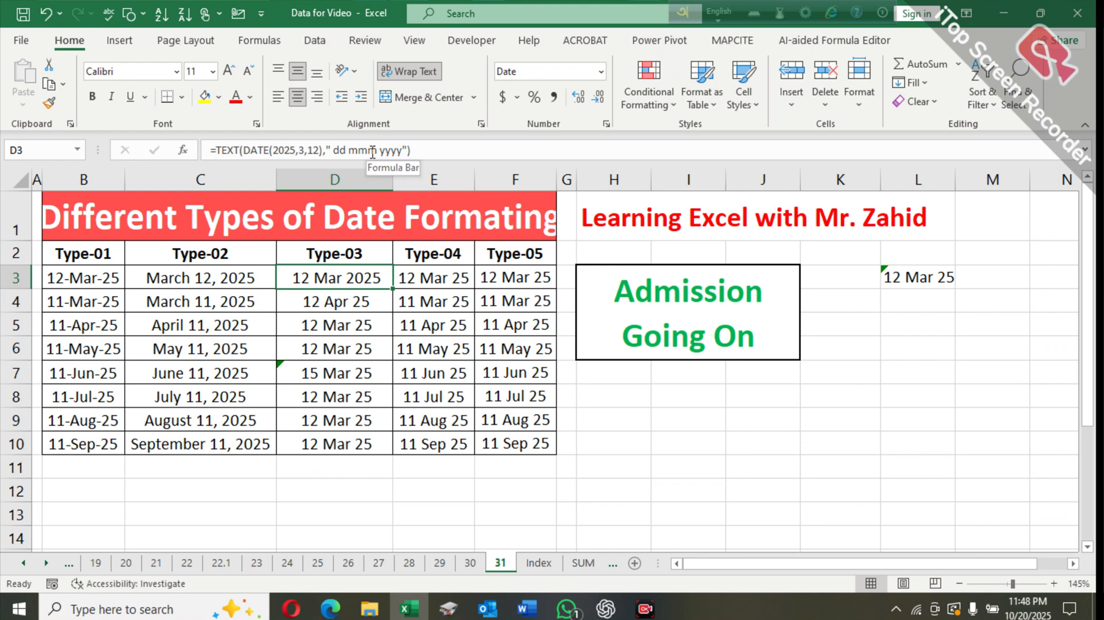
Extend the month code in D3's TEXT formula to mmmm, and widen the Type-04 column slightly so the table title fits
click(371, 151)
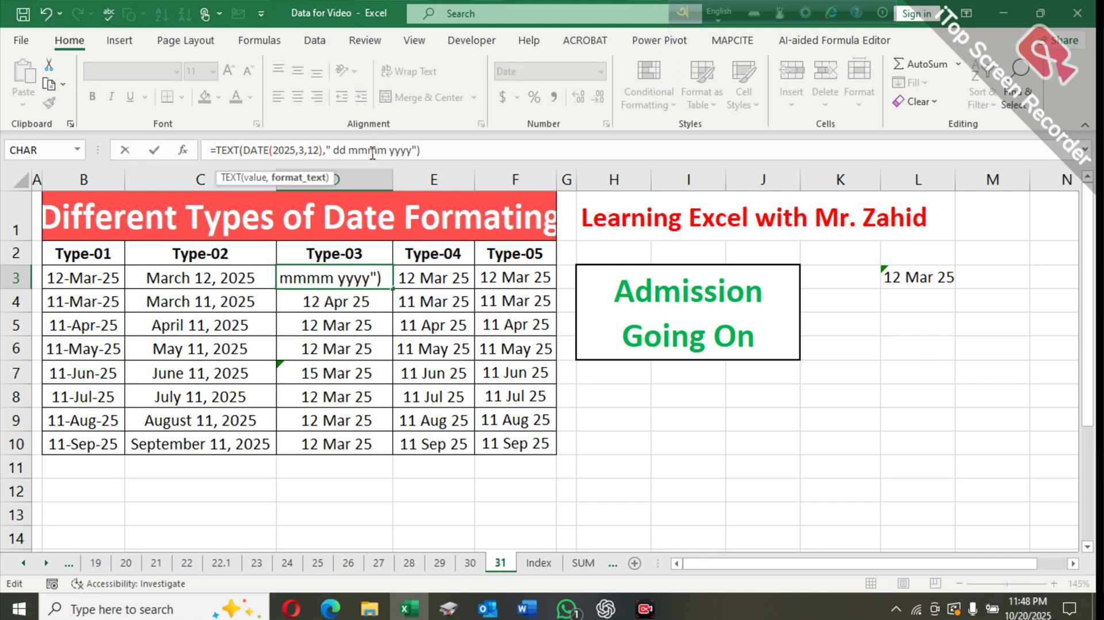
key(Return)
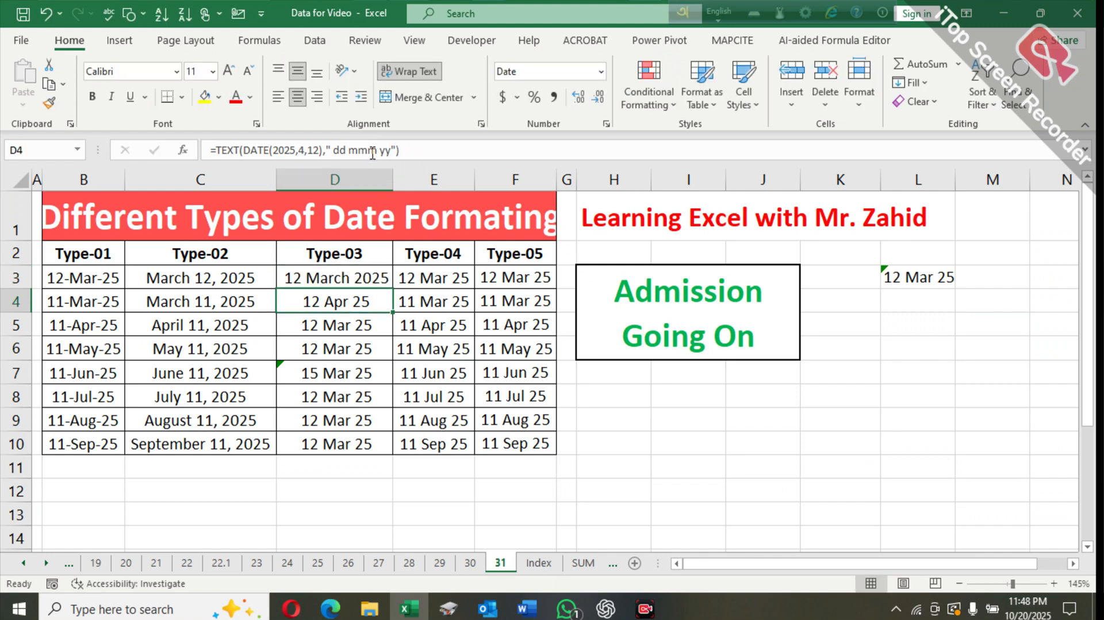
click(308, 279)
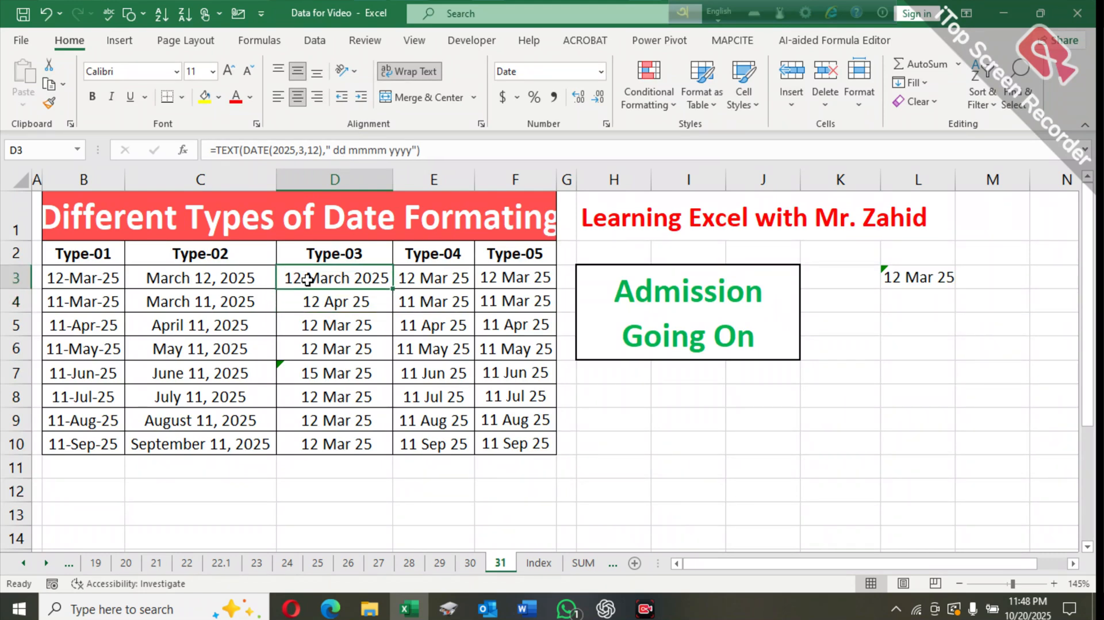
click(324, 304)
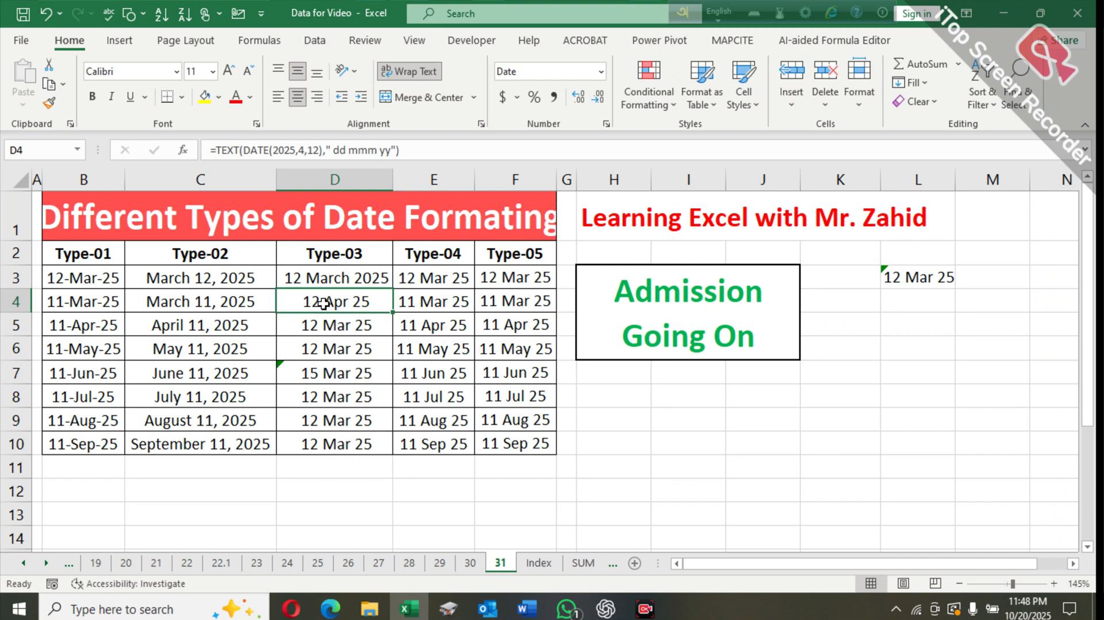
click(349, 281)
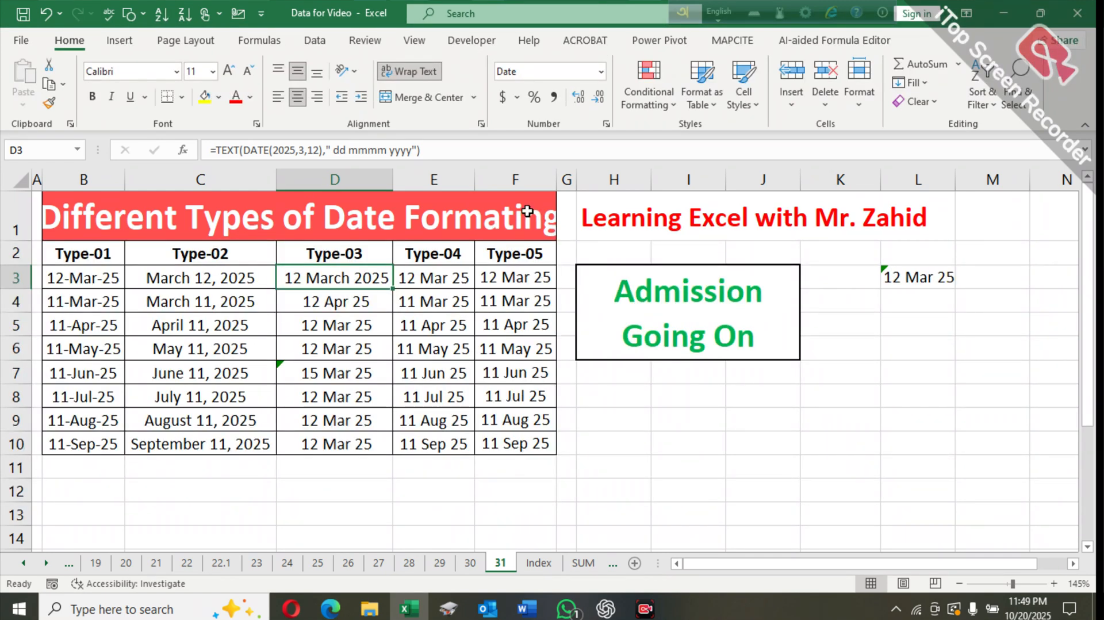
drag(475, 183, 490, 183)
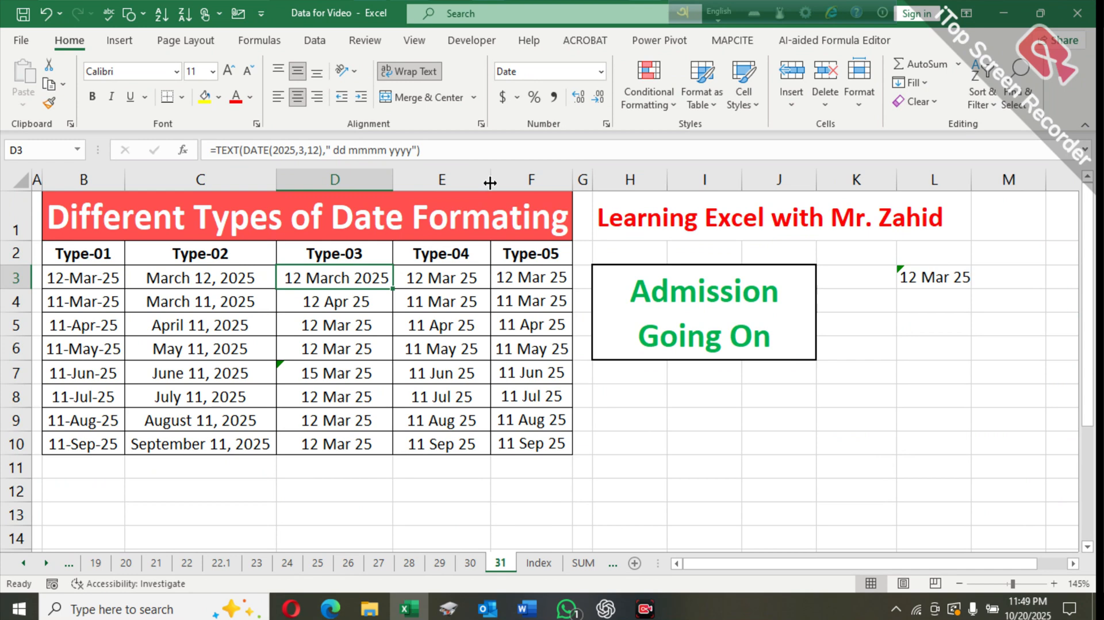